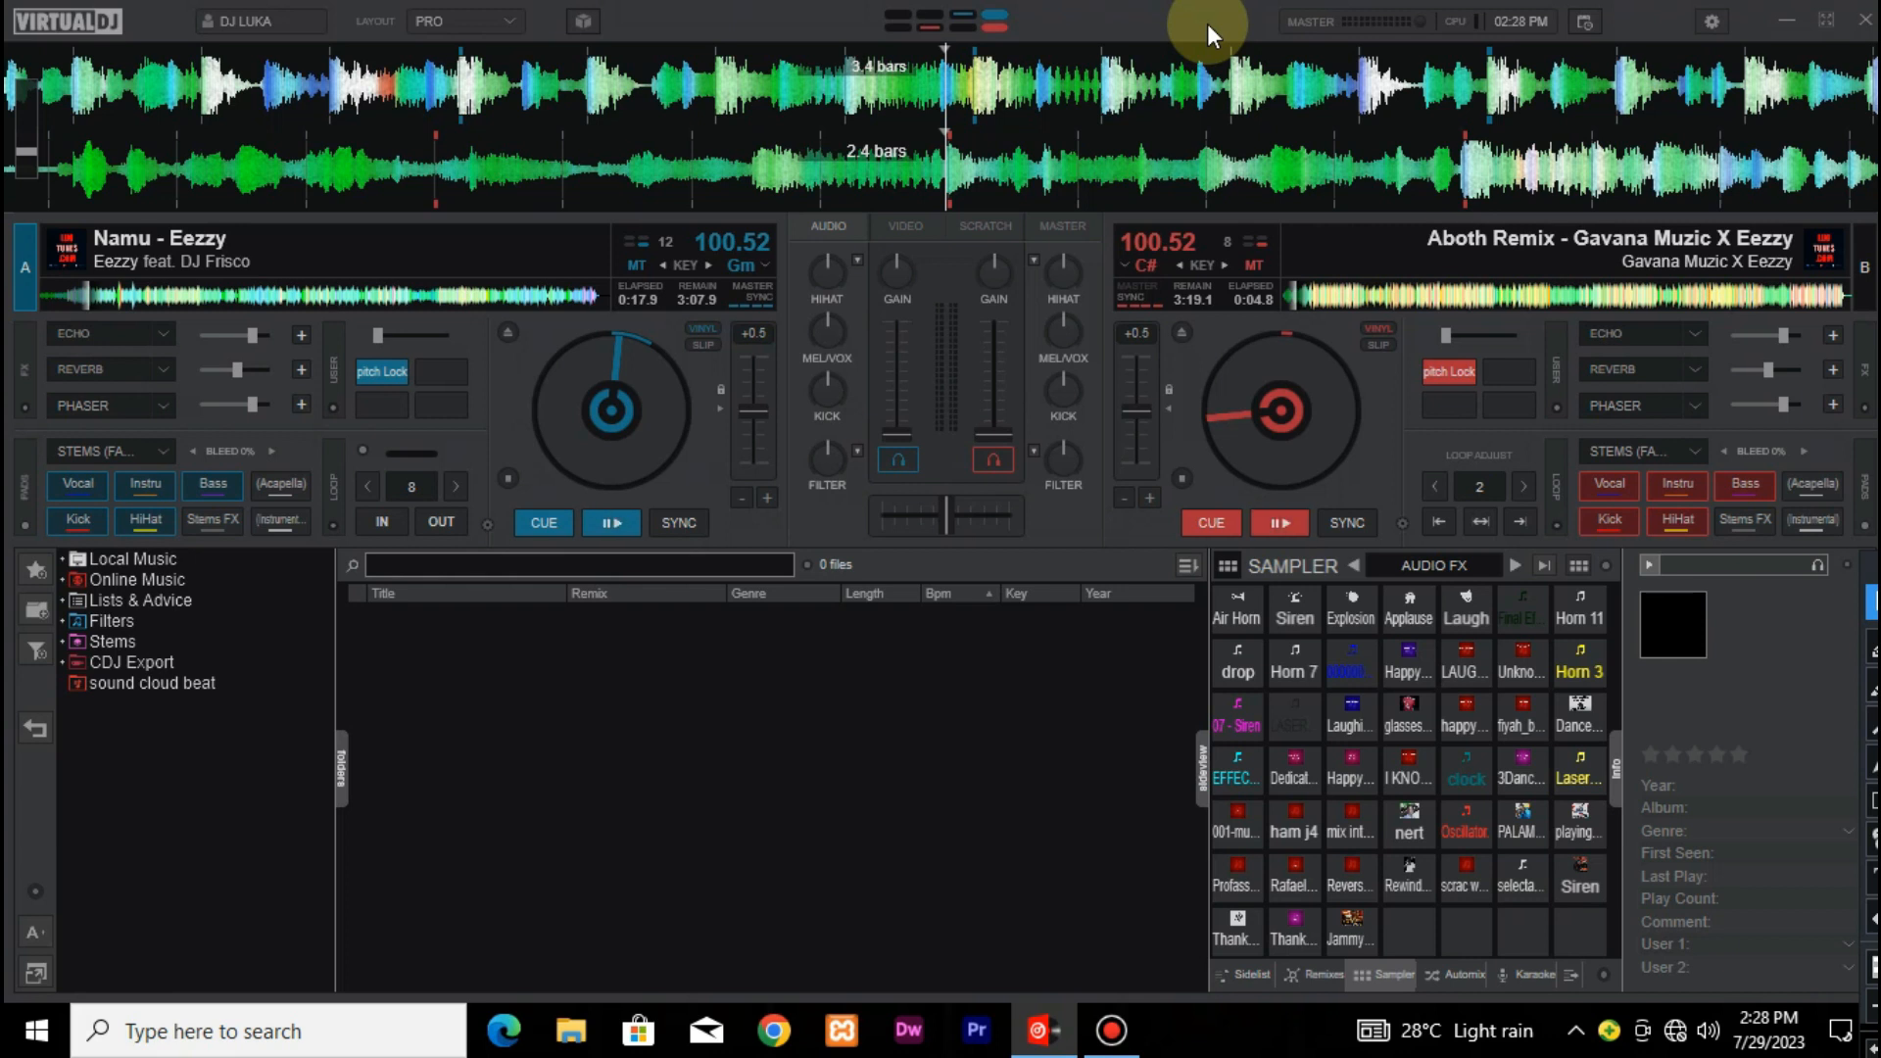
# Review the current licenses in the licenses and user account settings, and close the settings
pyautogui.click(1711, 20)
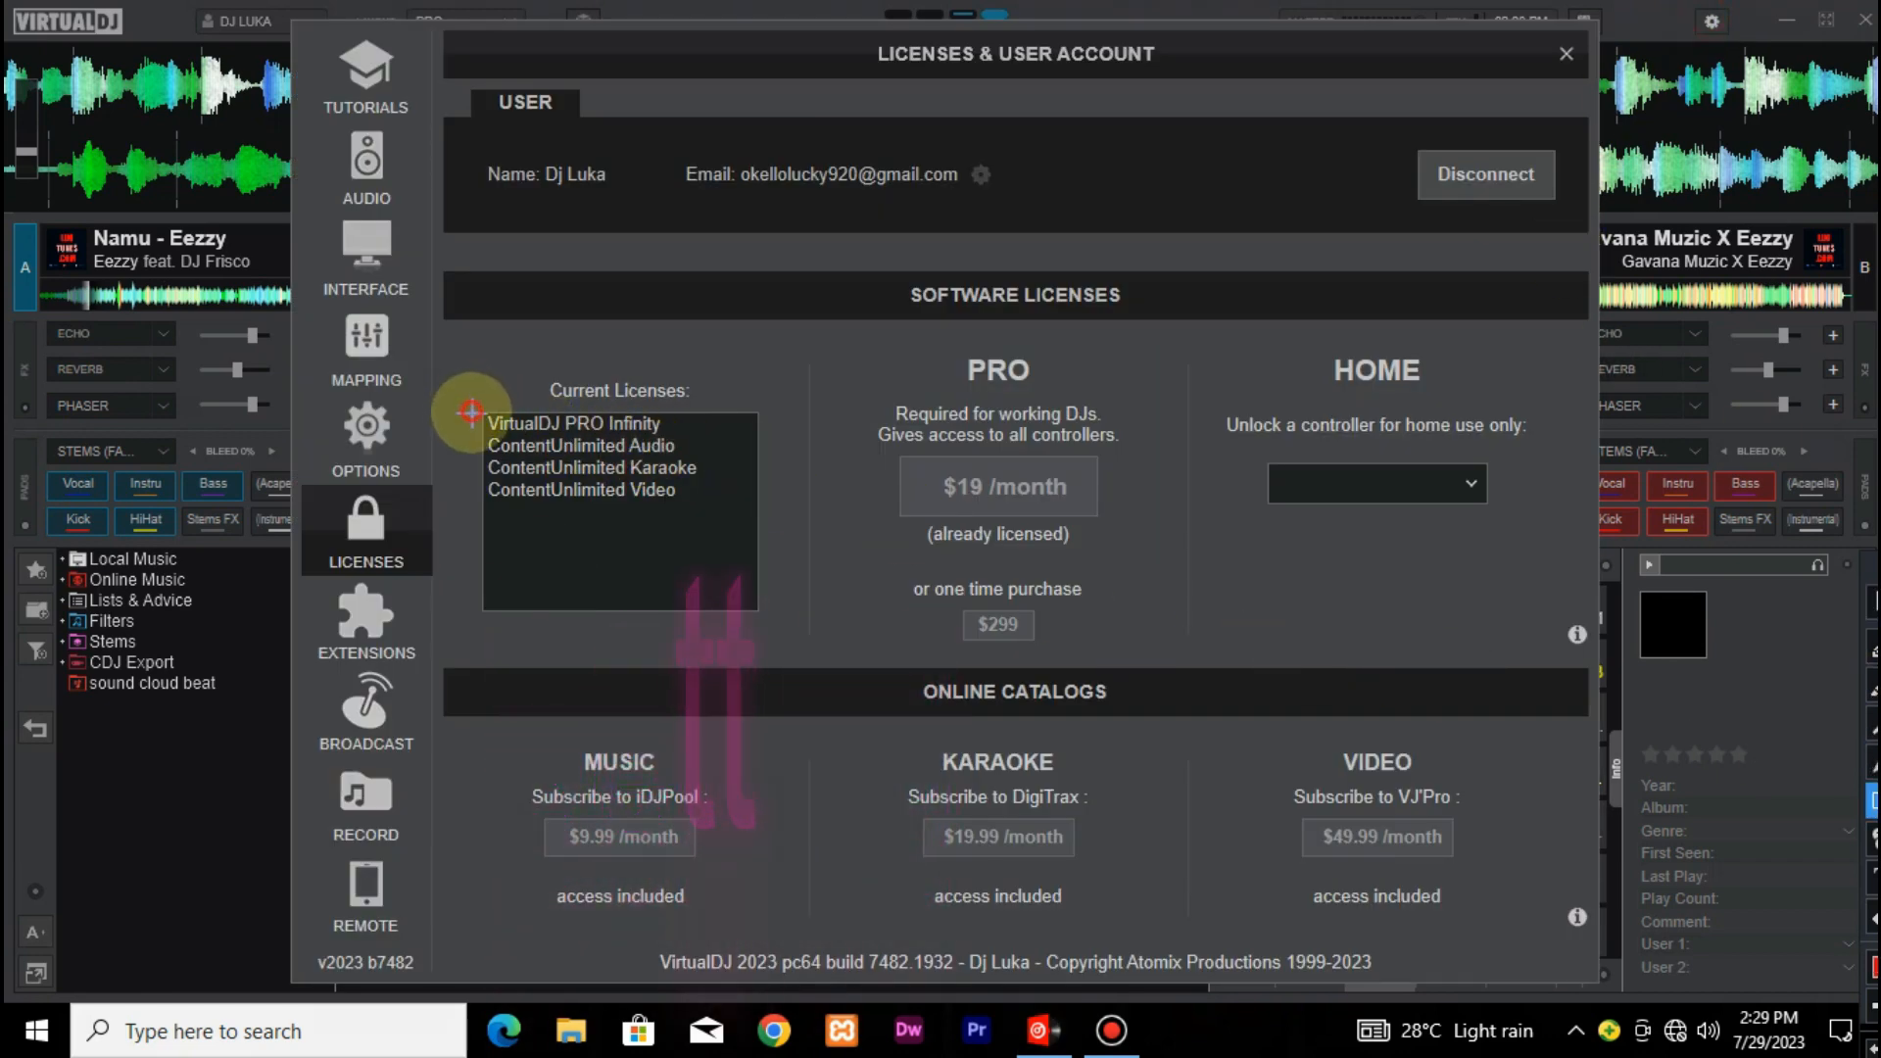
pyautogui.moveTo(470, 412); pyautogui.dragTo(769, 608)
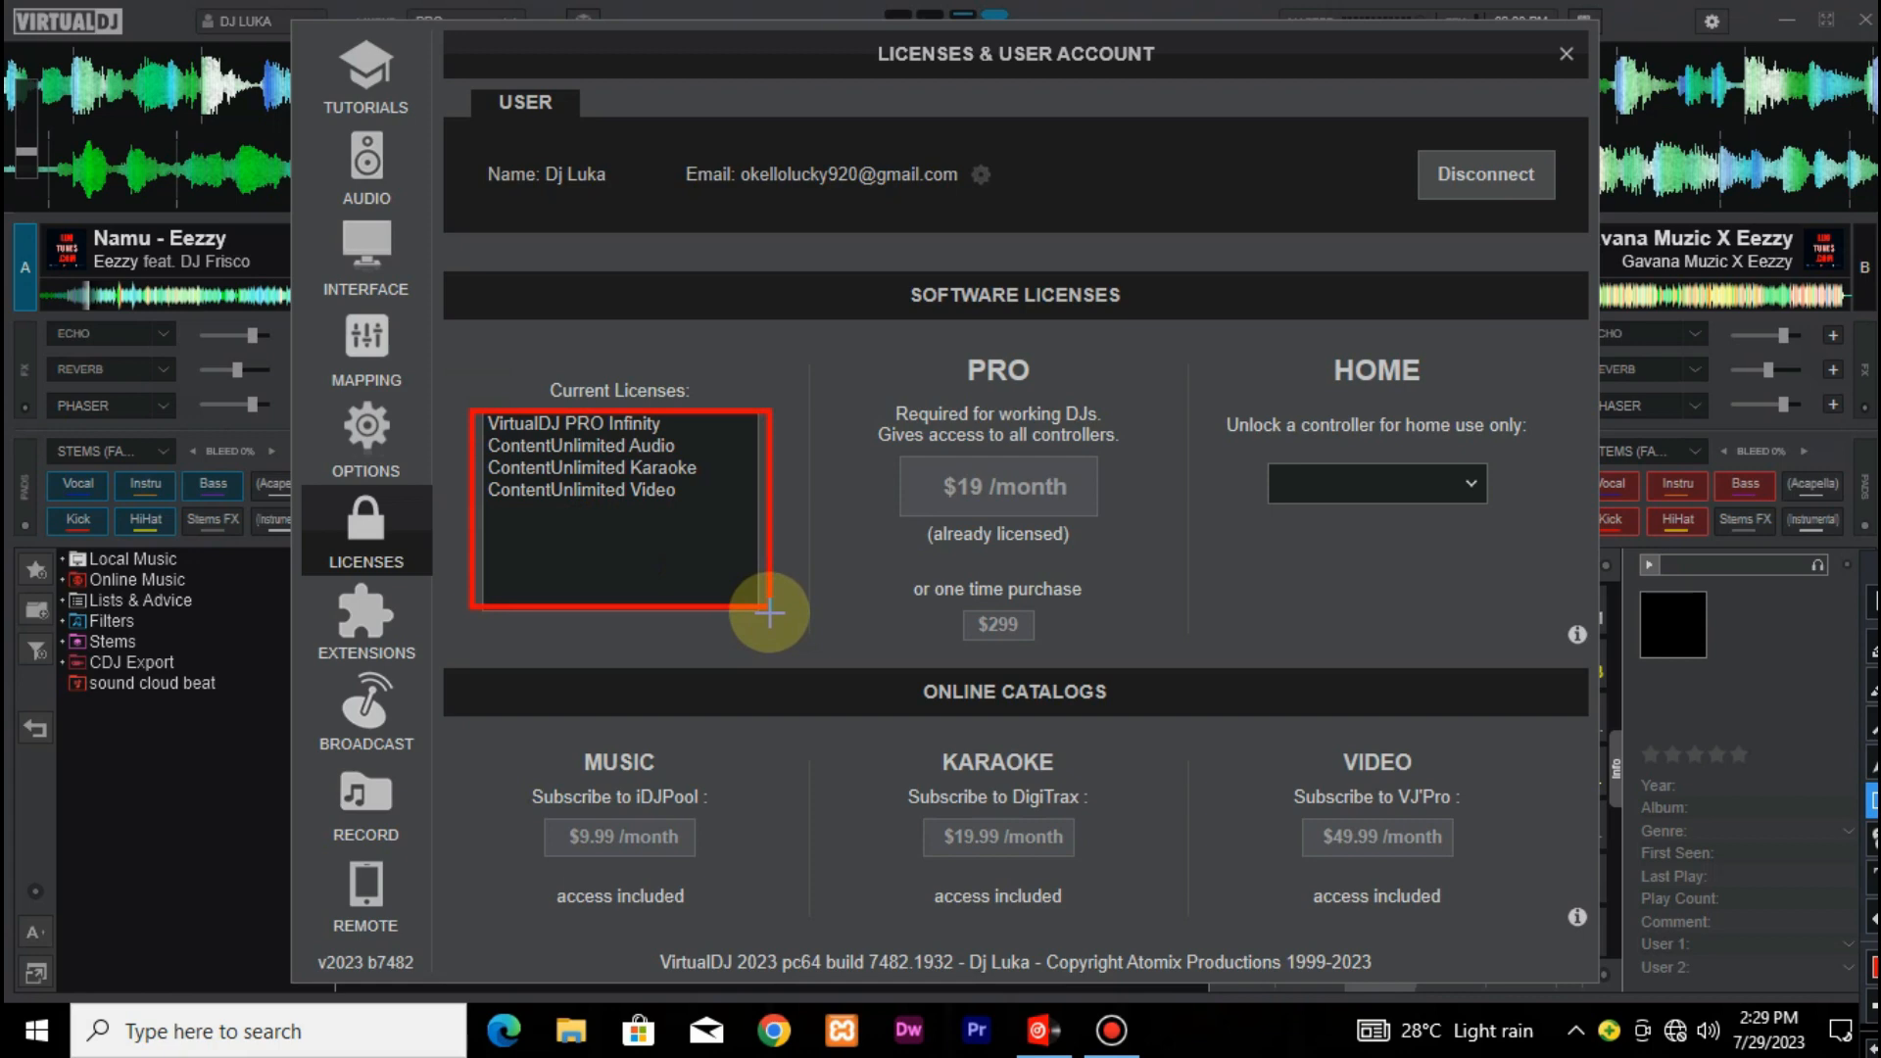
pyautogui.press('Escape')
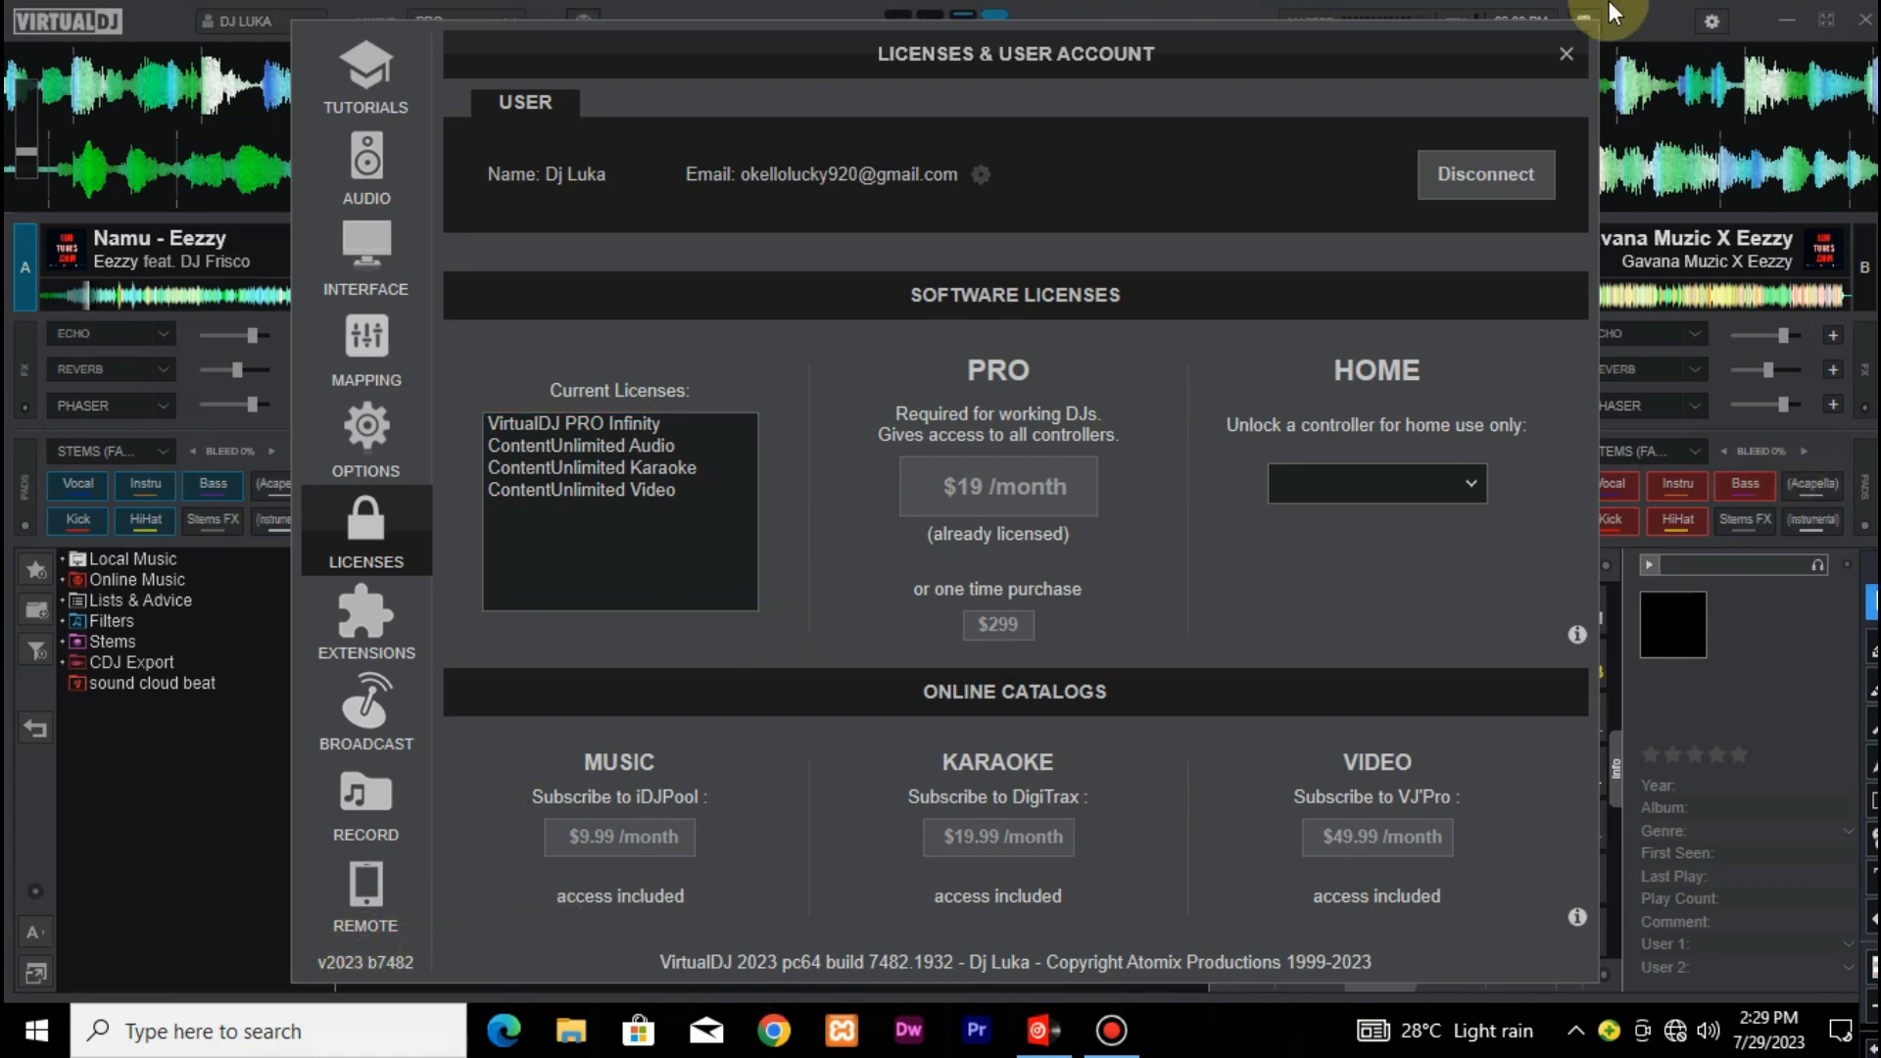
pyautogui.click(1570, 47)
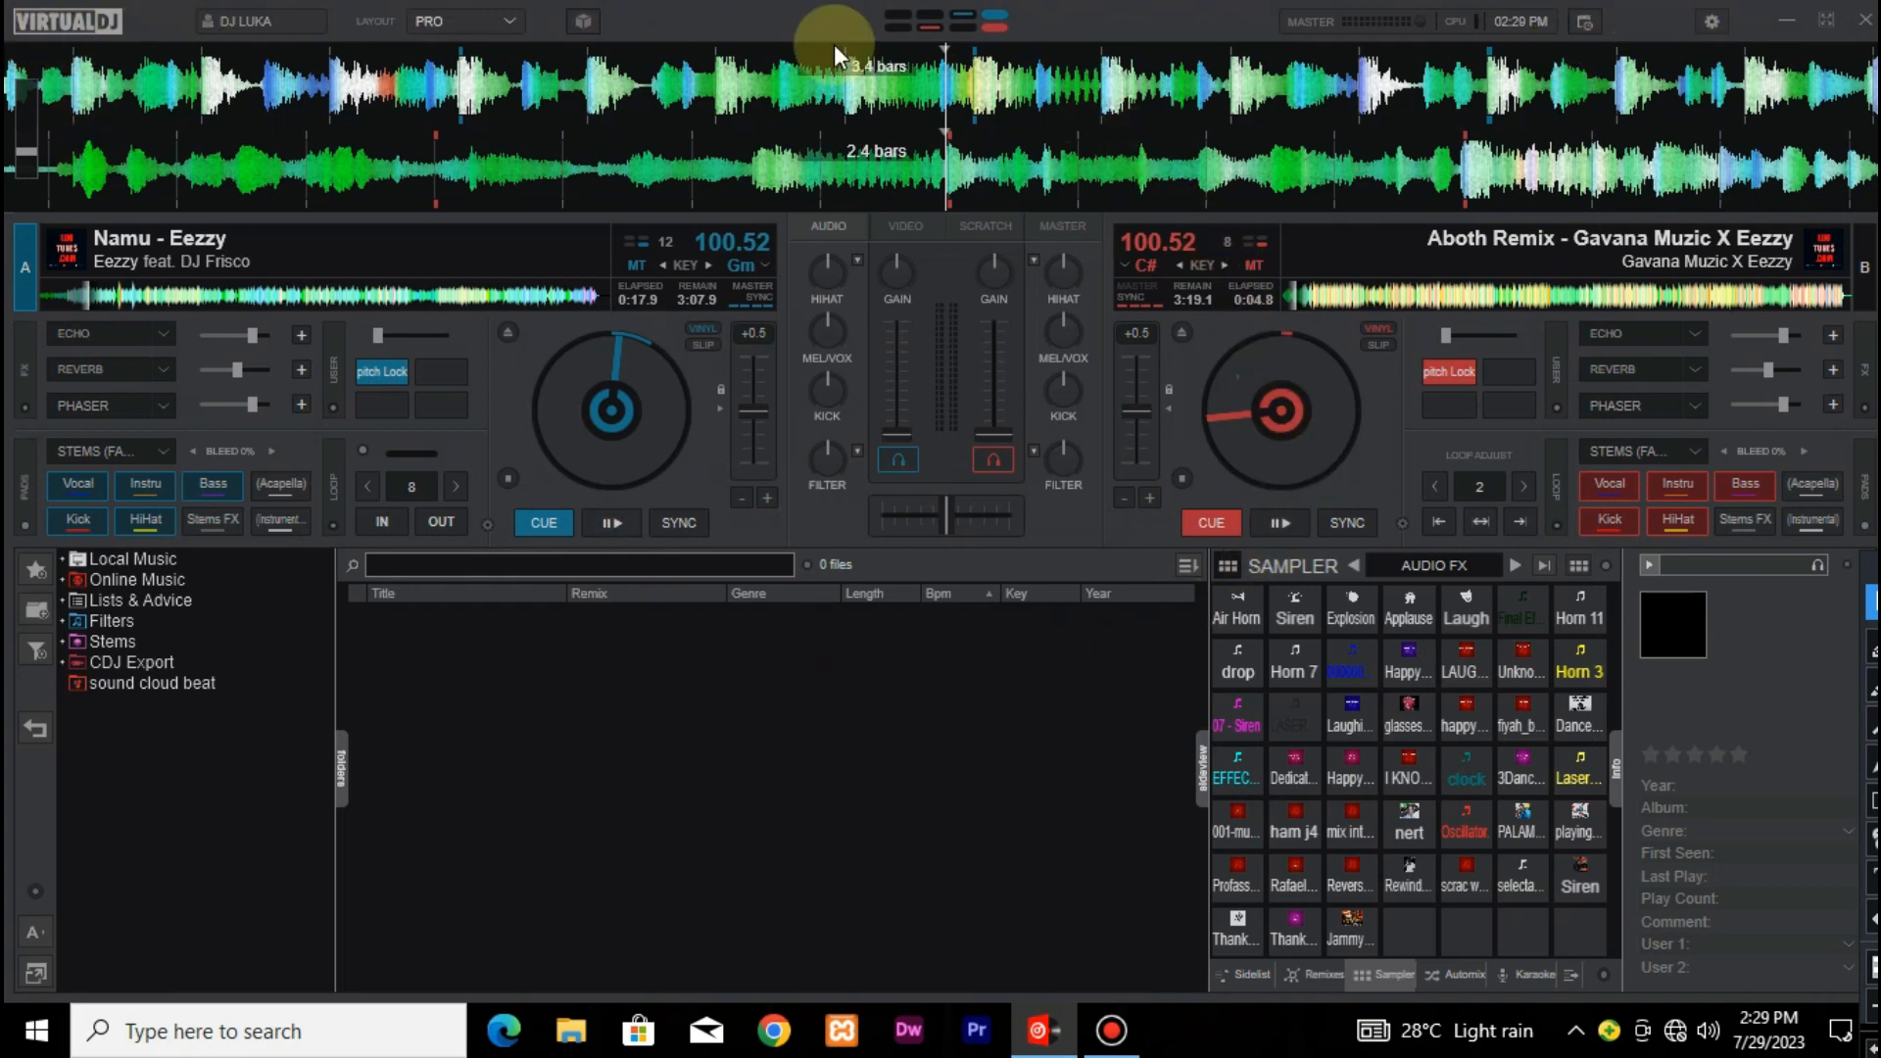
pyautogui.moveTo(51, 549); pyautogui.dragTo(335, 986)
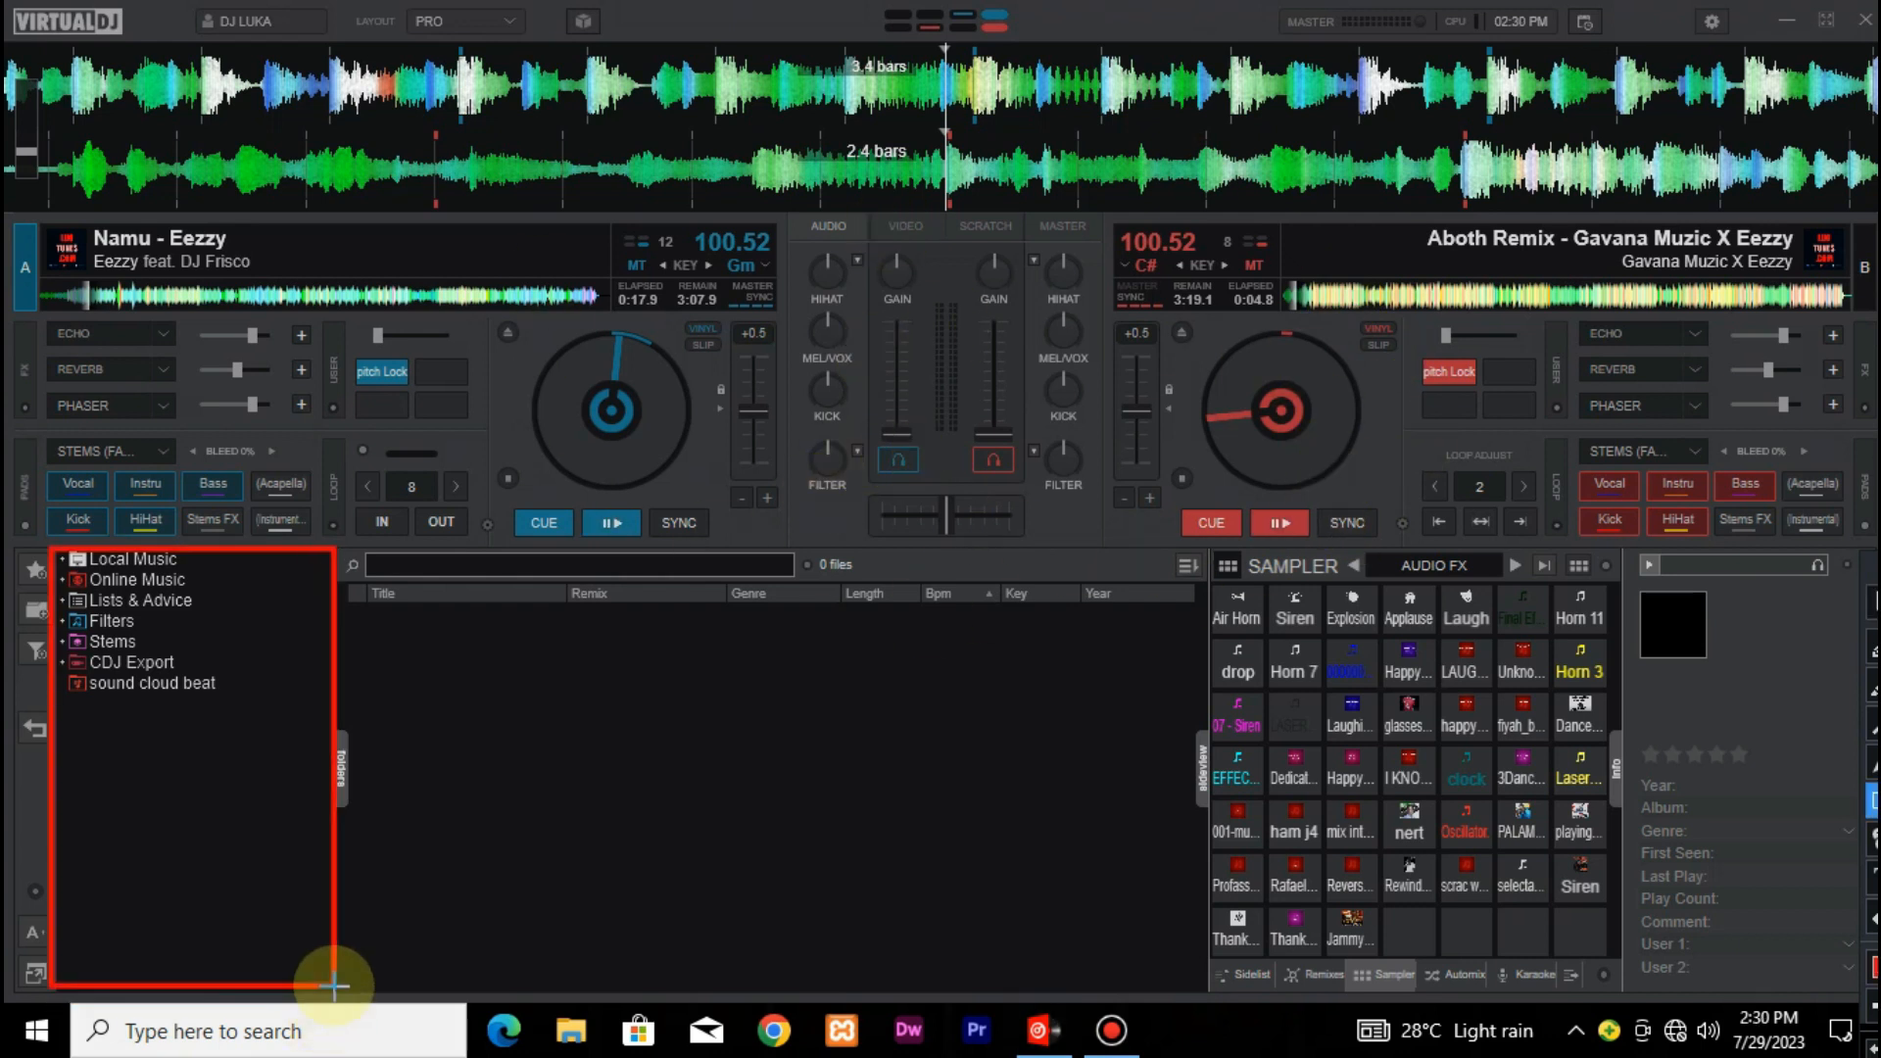
pyautogui.moveTo(787, 214); pyautogui.dragTo(1113, 551)
pyautogui.moveTo(49, 320); pyautogui.dragTo(327, 428)
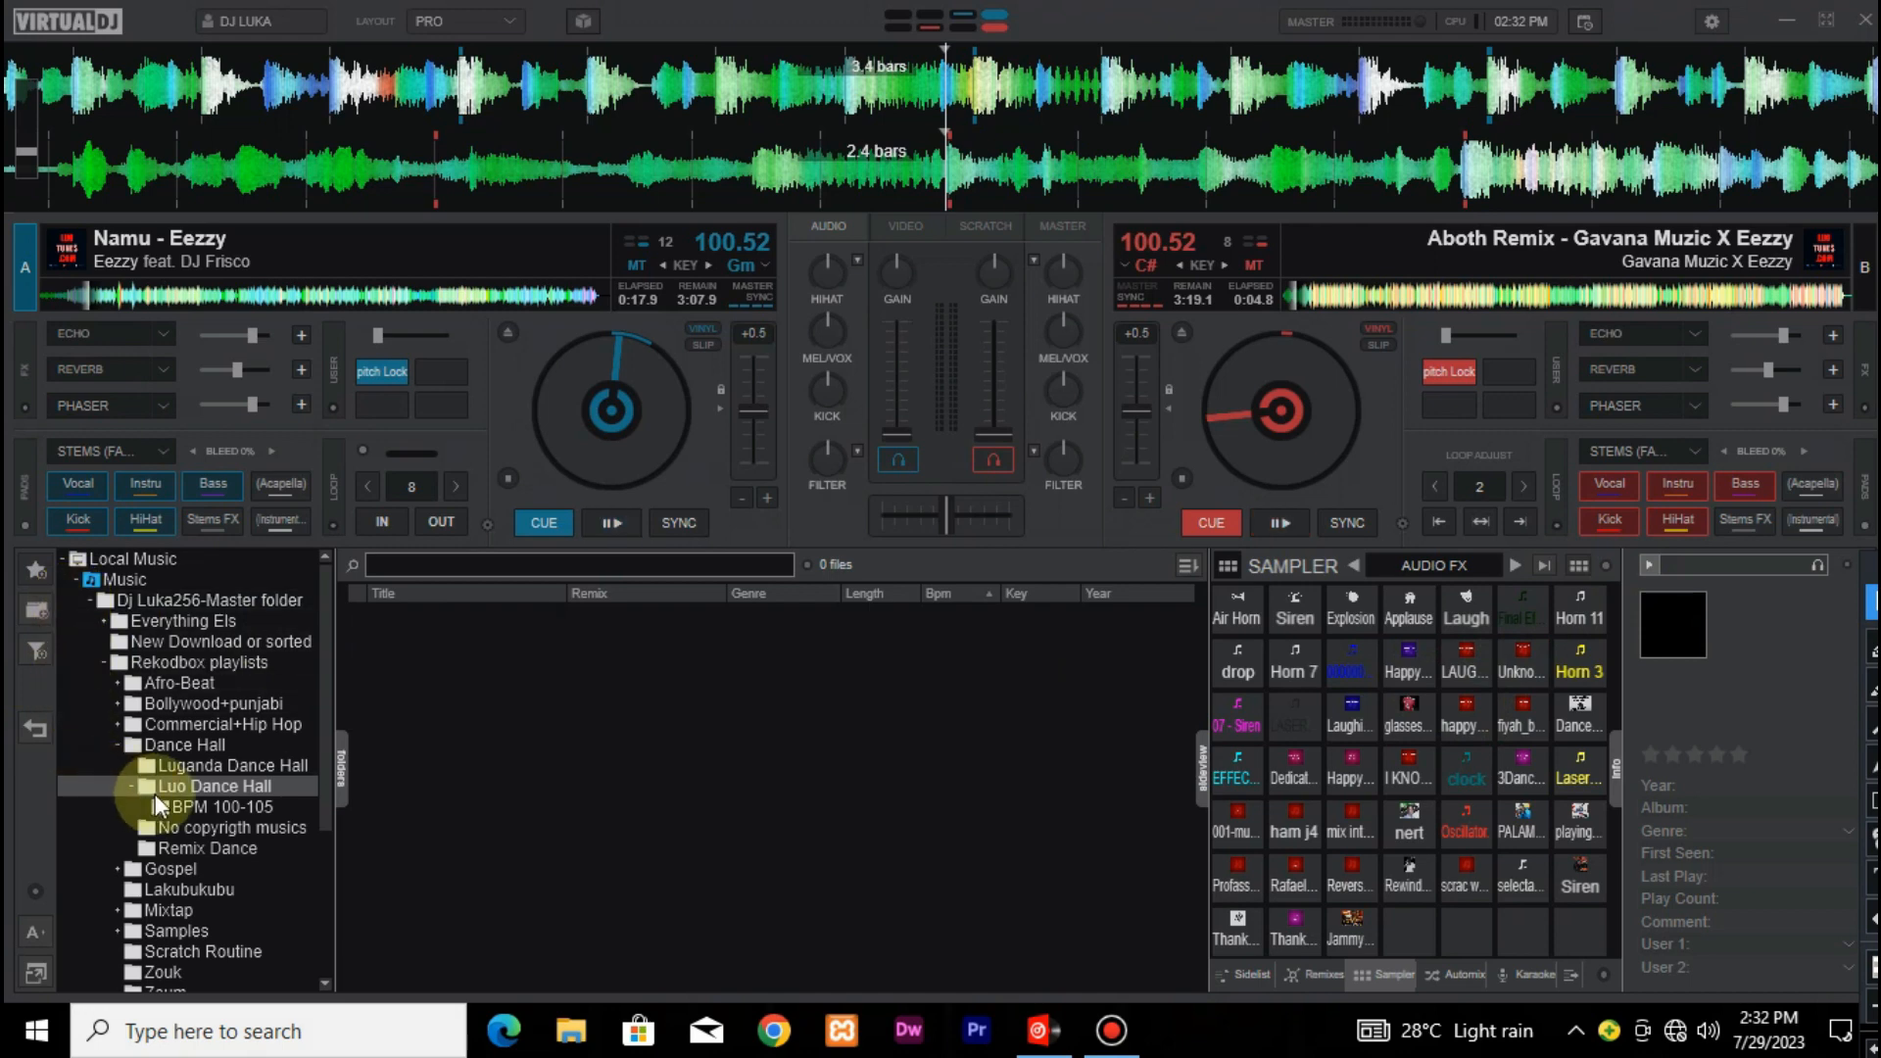
# Show the BPM 100-105 folder under Luo Dance Hall and batch-analyze all its tracks for BPM
pyautogui.click(186, 805)
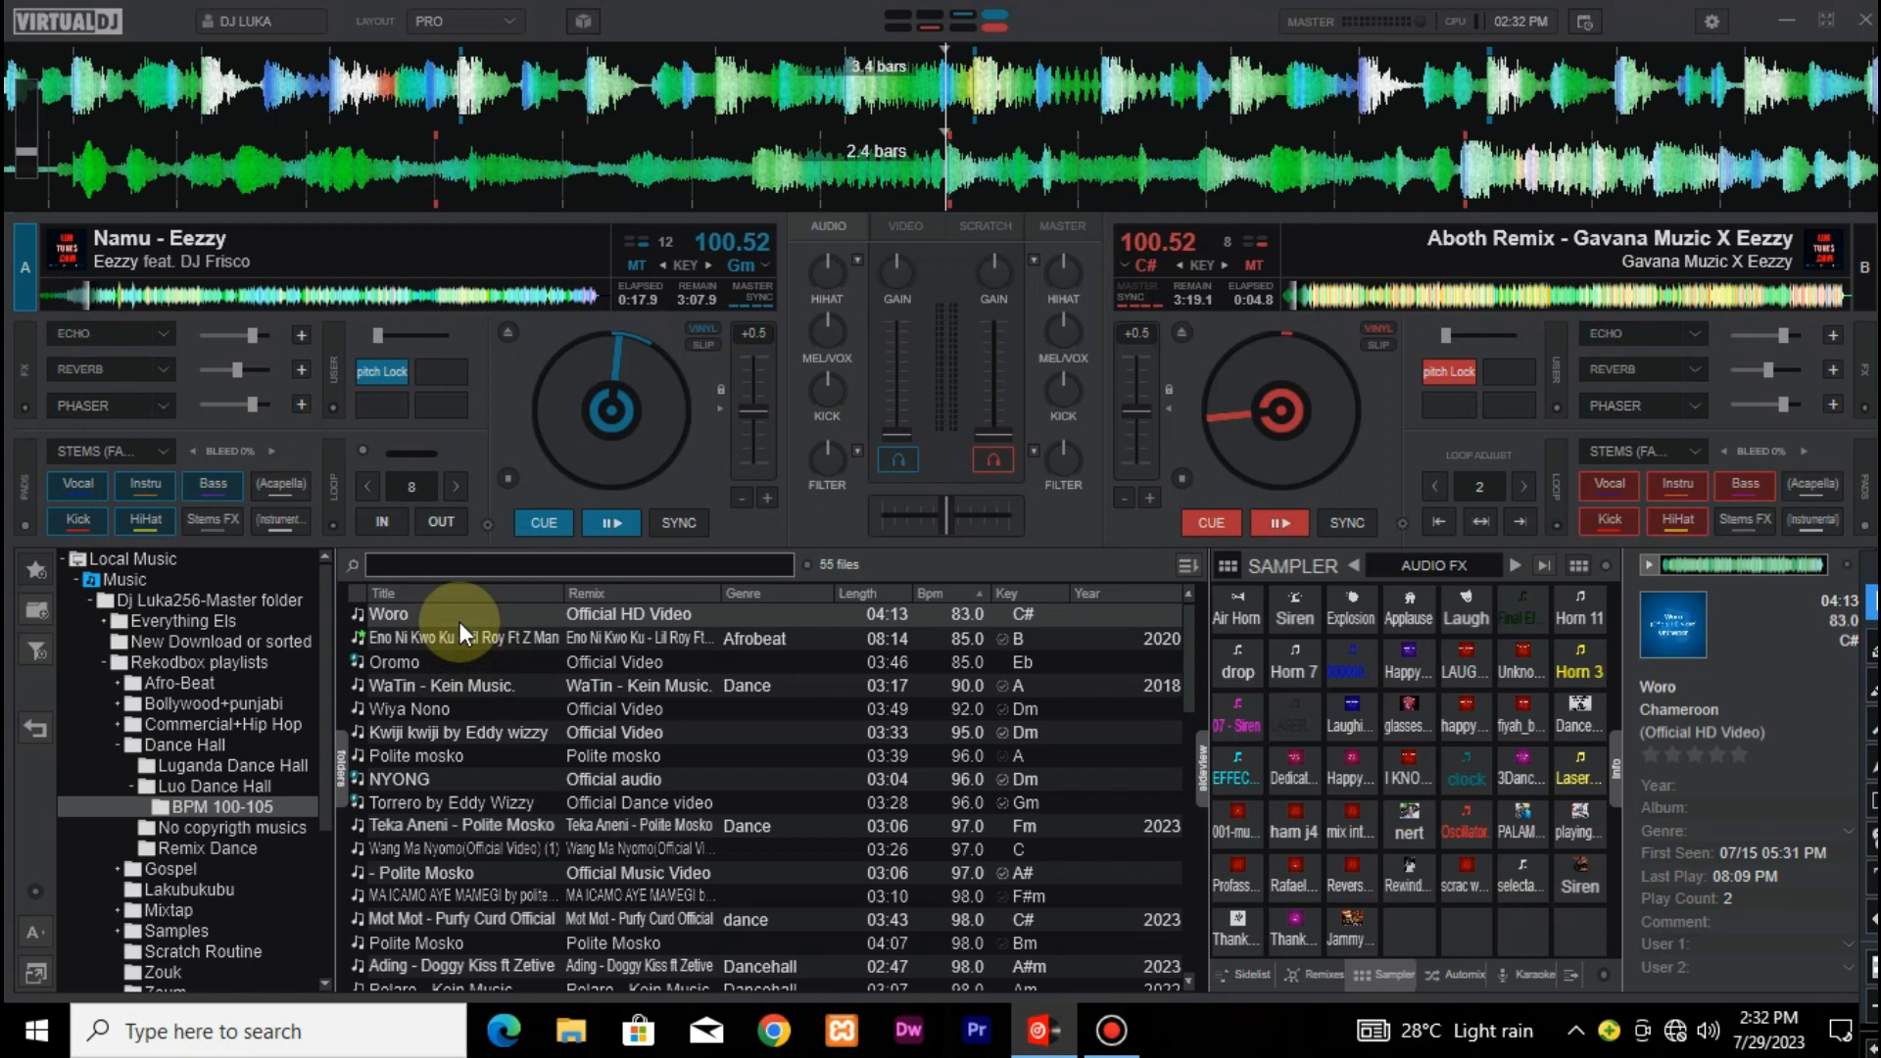
pyautogui.click(460, 617)
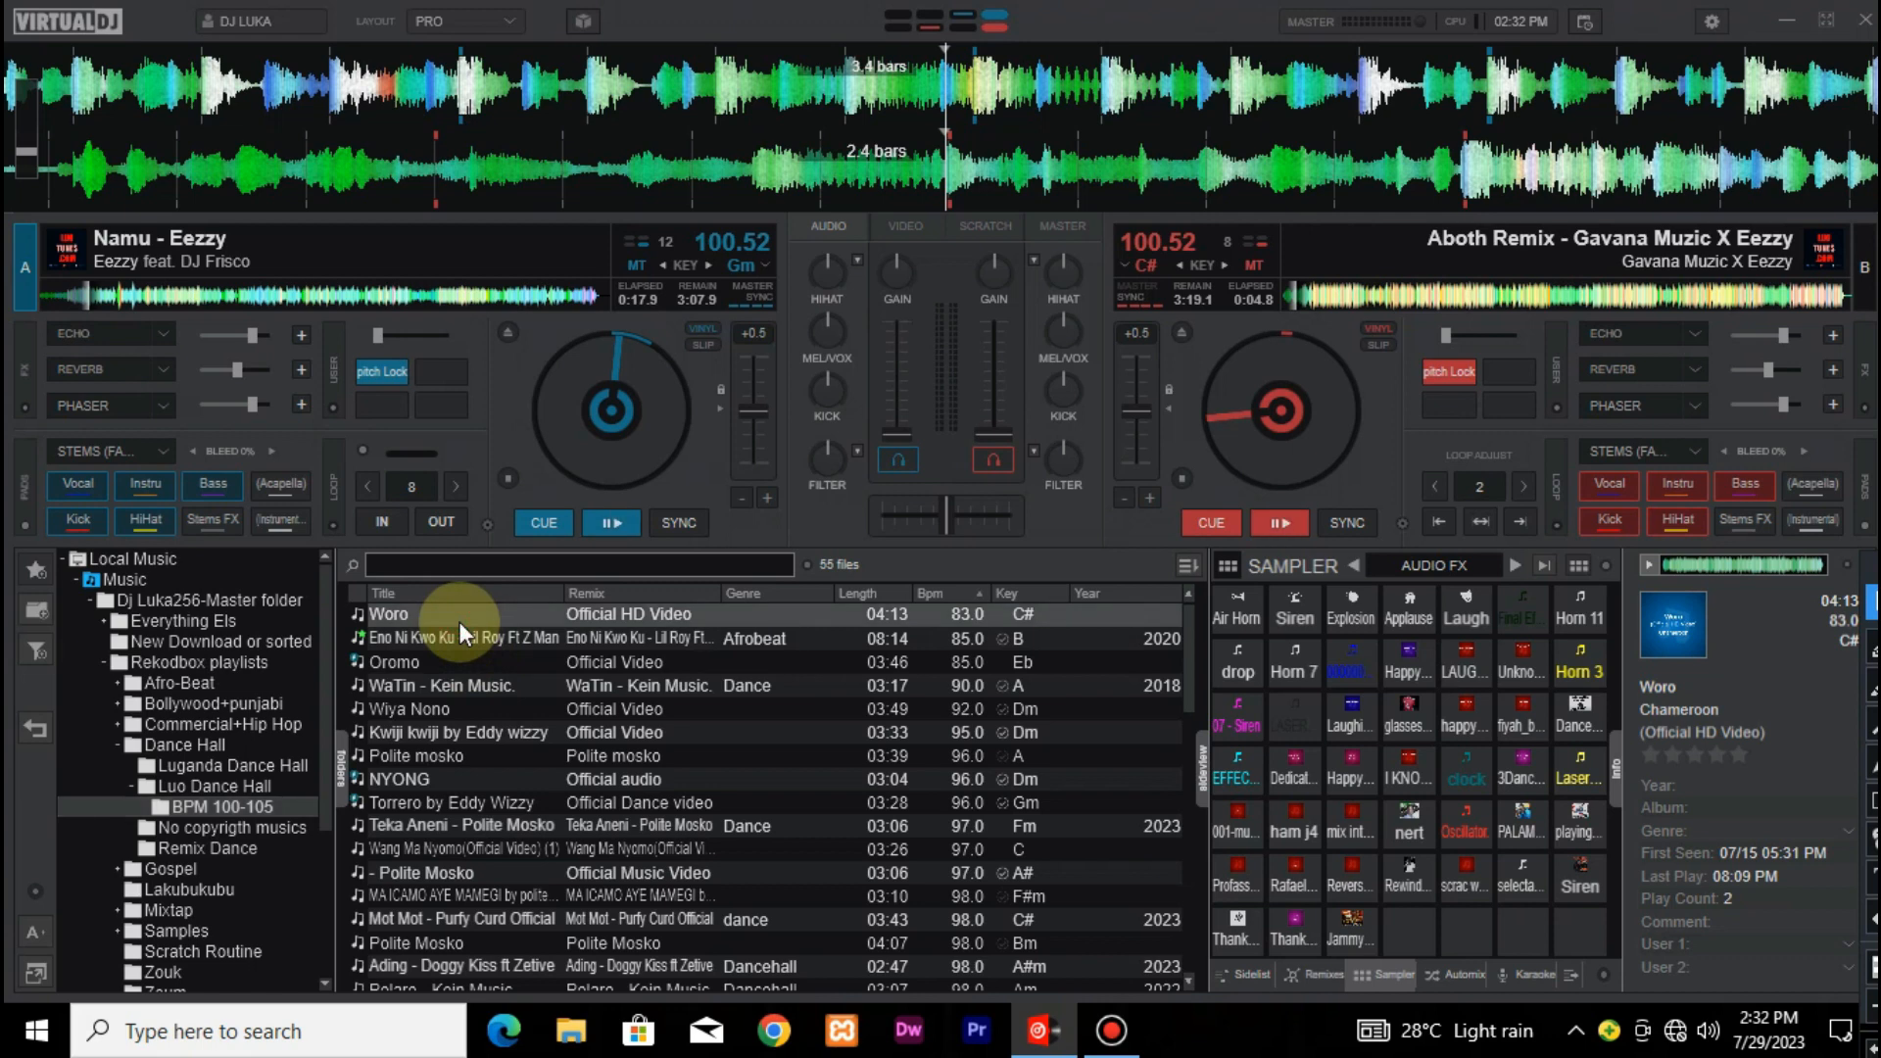
pyautogui.rightClick(655, 764)
pyautogui.moveTo(709, 809)
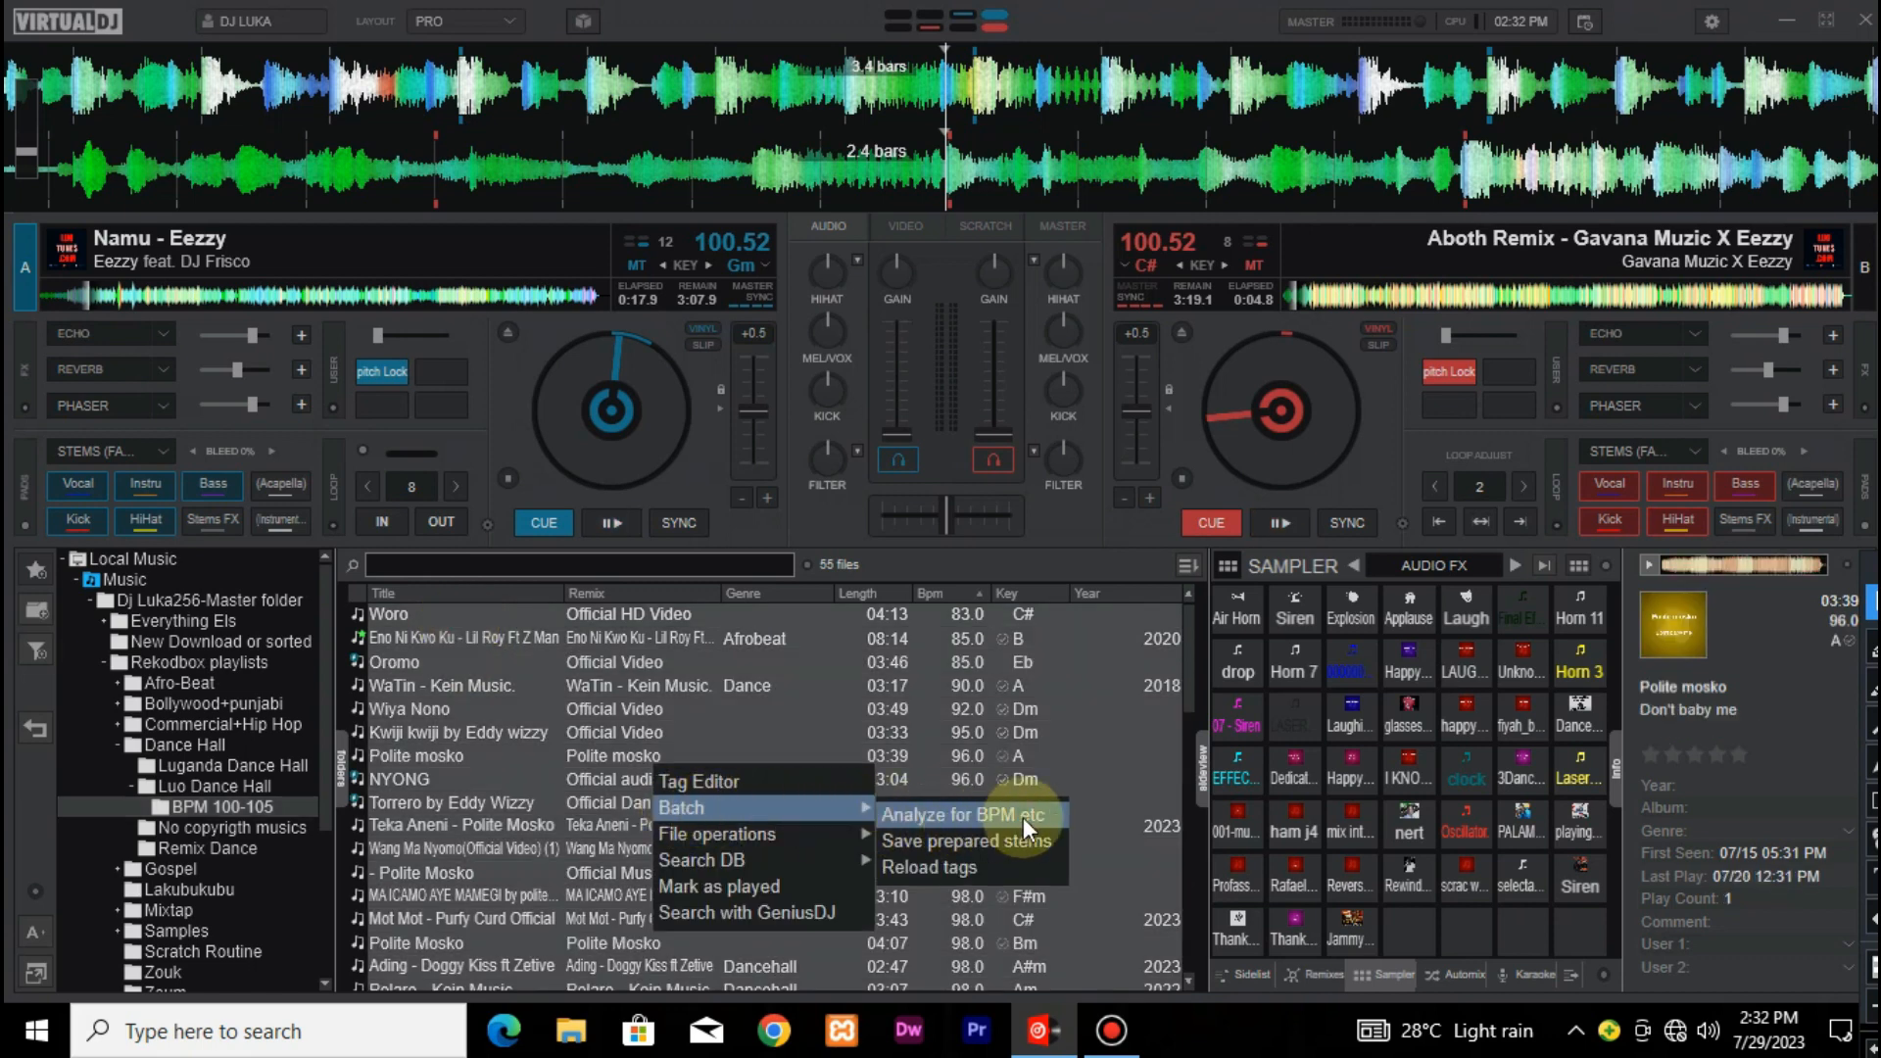
pyautogui.click(982, 813)
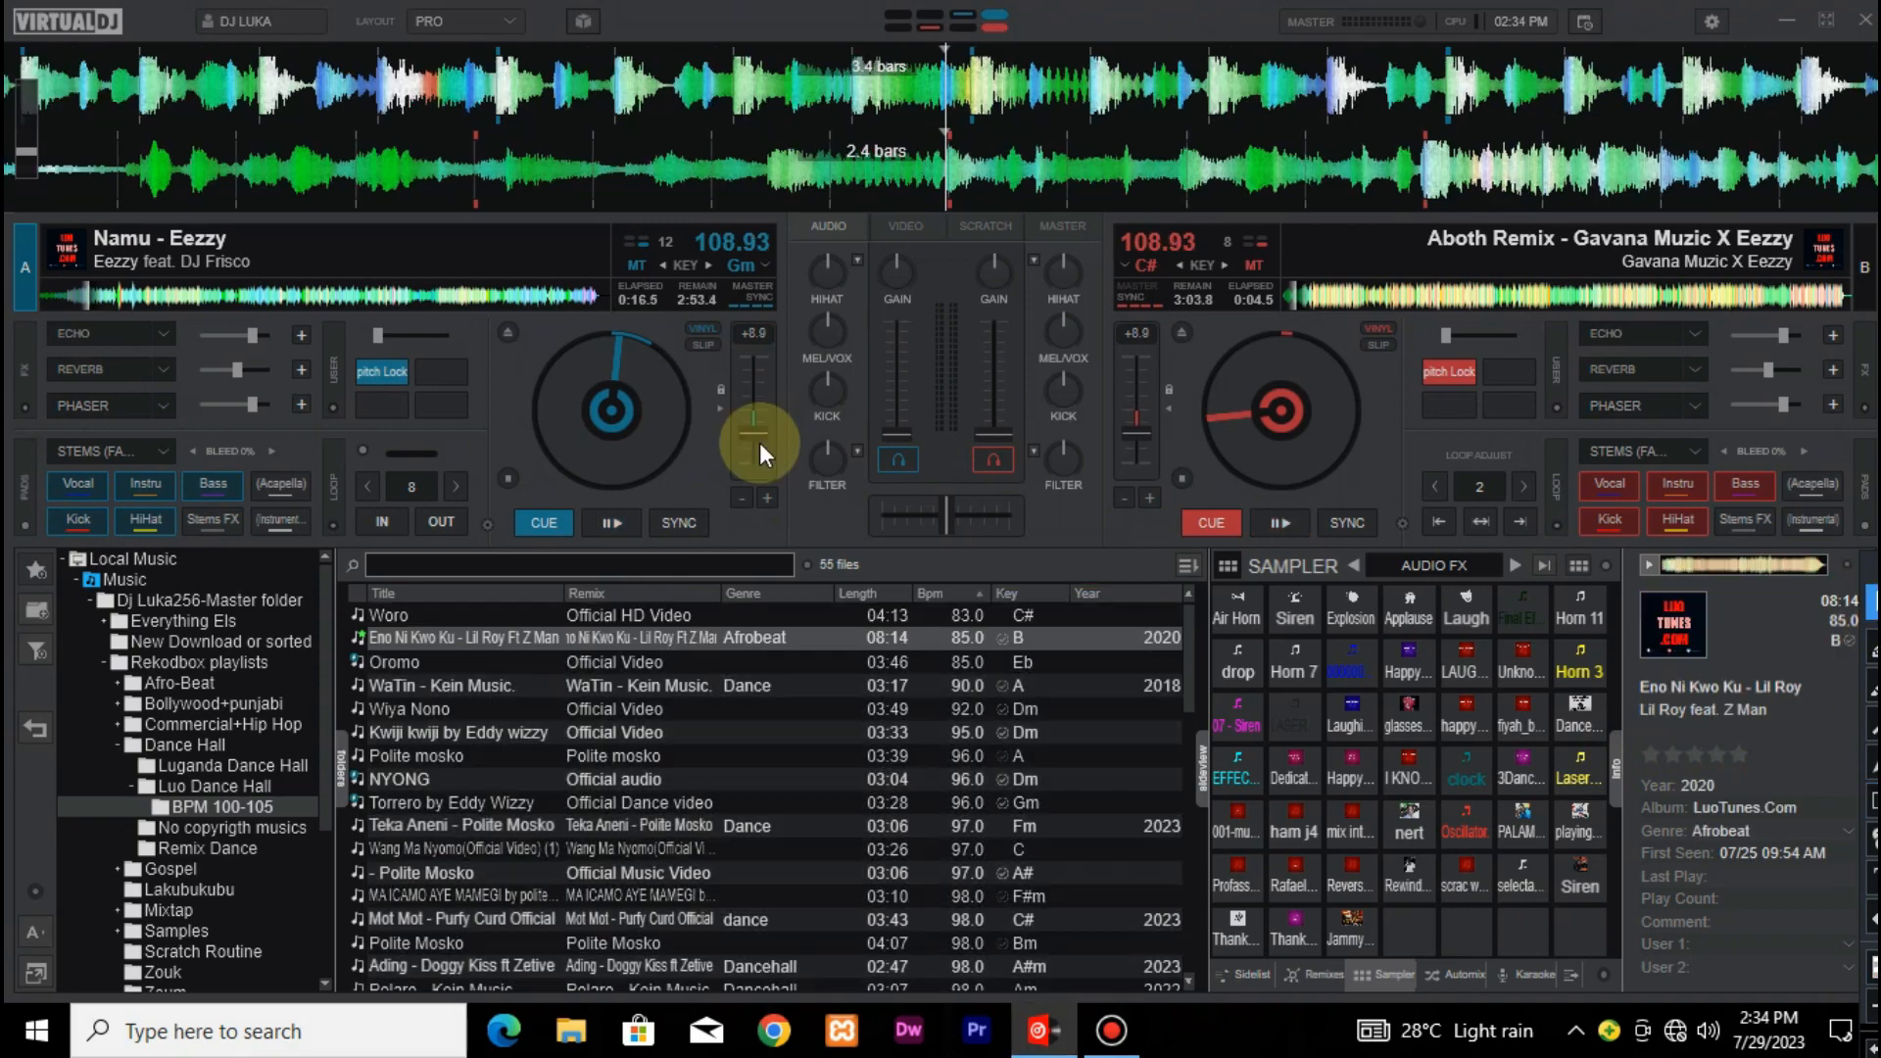
# Lower deck A's tempo to 108.40 BPM and view its automatic sync options
pyautogui.moveTo(760, 443)
pyautogui.mouseDown()
pyautogui.moveTo(756, 461)
pyautogui.moveTo(755, 400)
pyautogui.moveTo(755, 431)
pyautogui.mouseUp()
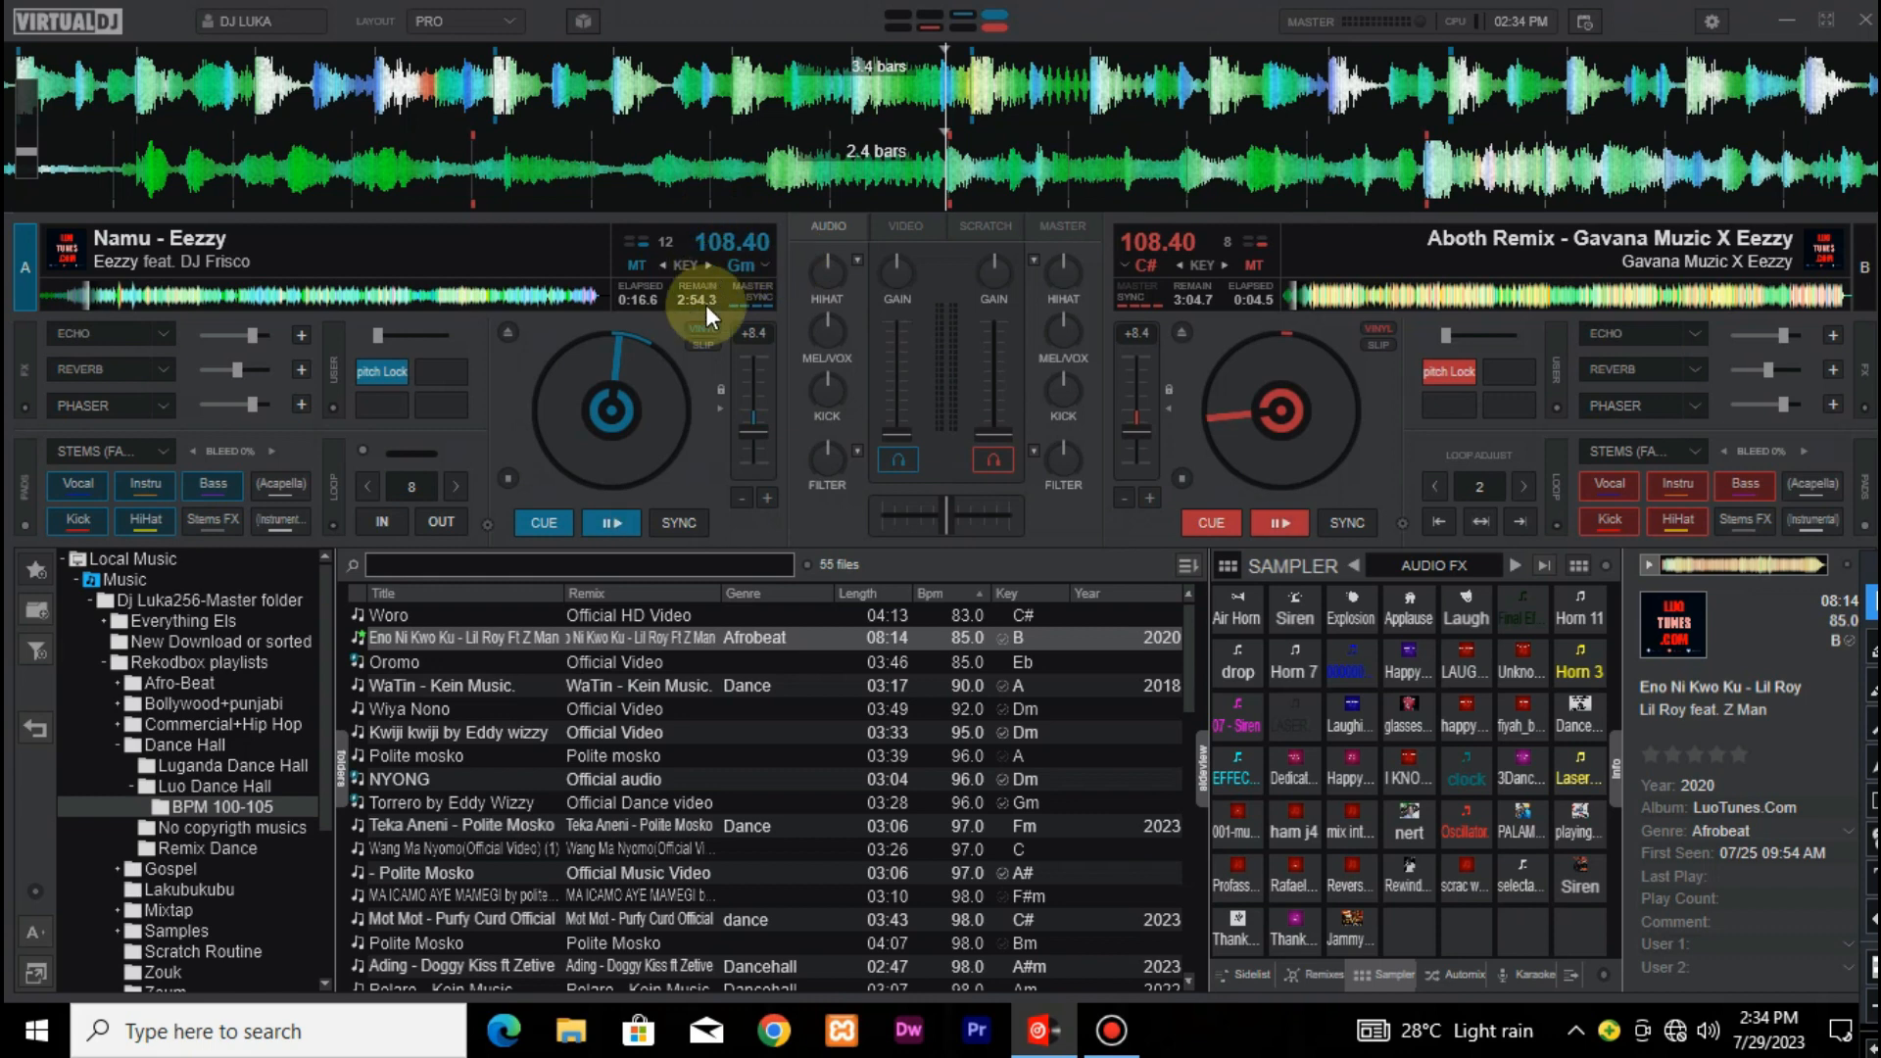
pyautogui.click(748, 302)
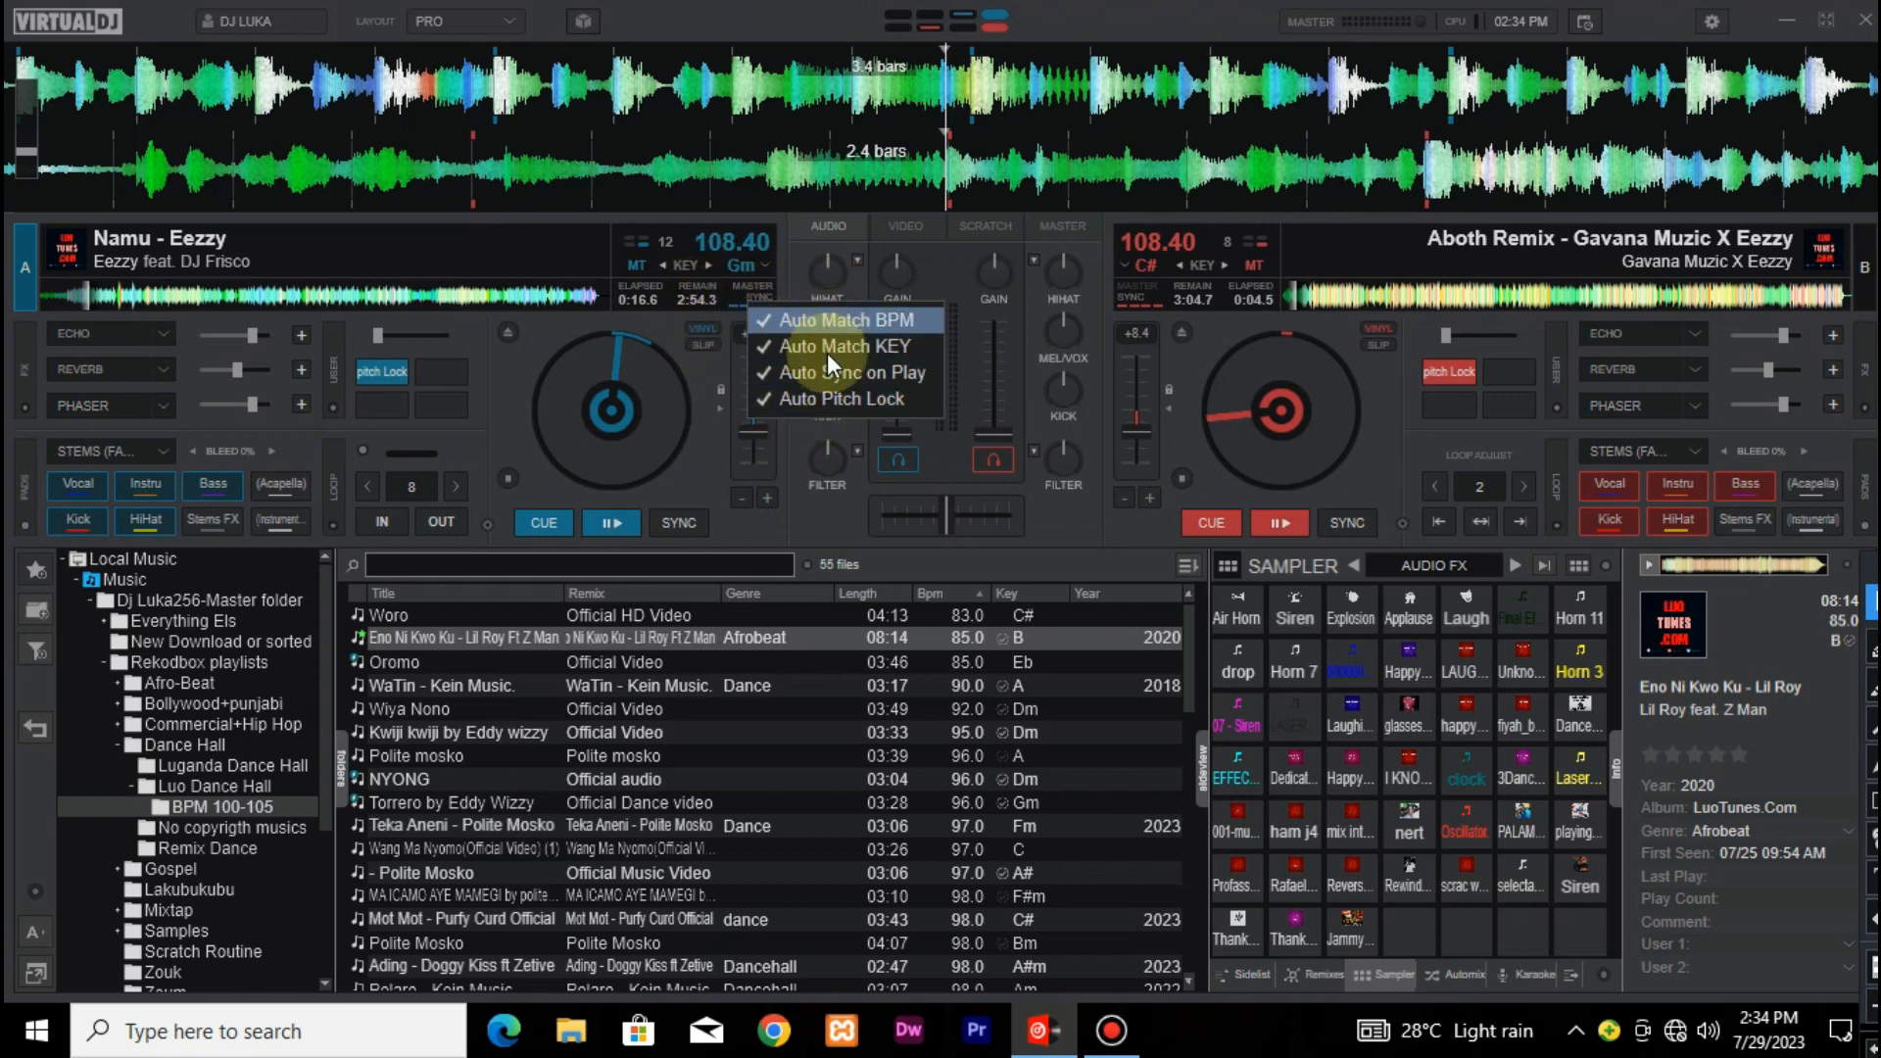
pyautogui.click(662, 327)
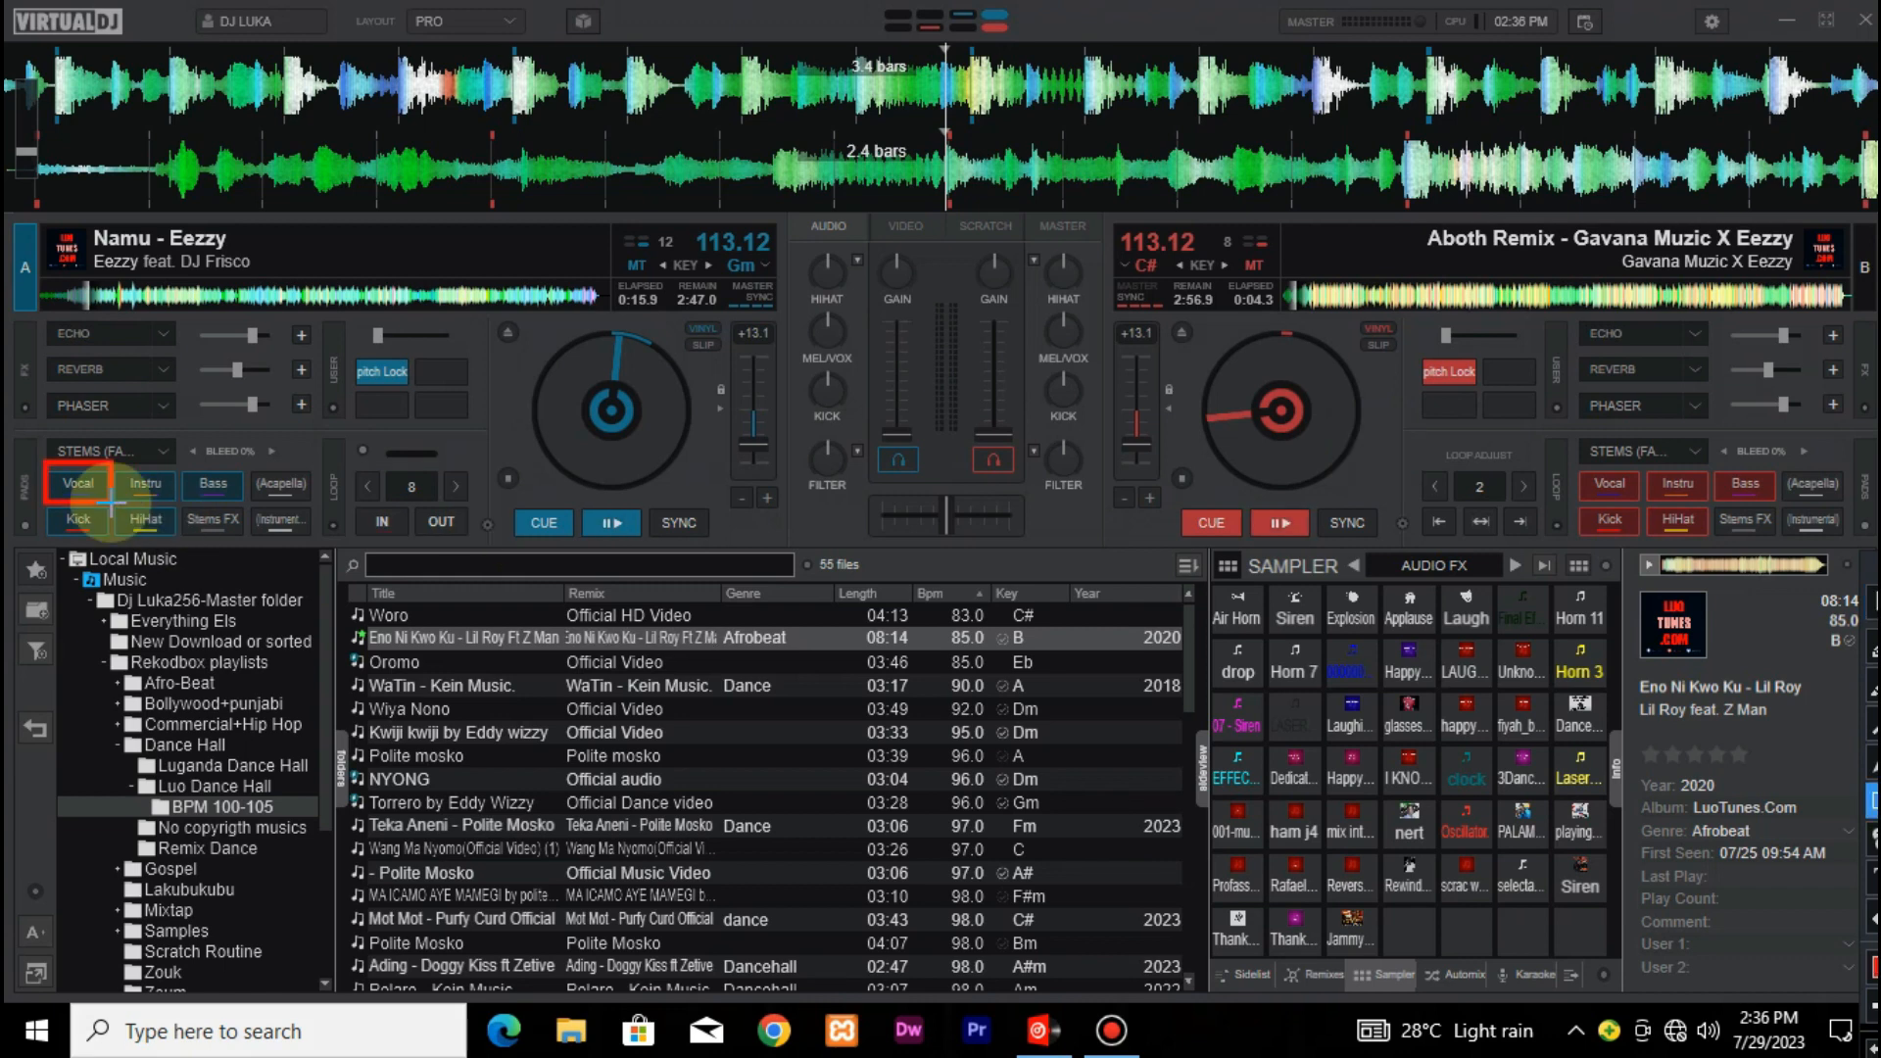
pyautogui.hotkey('ctrl', 'z')
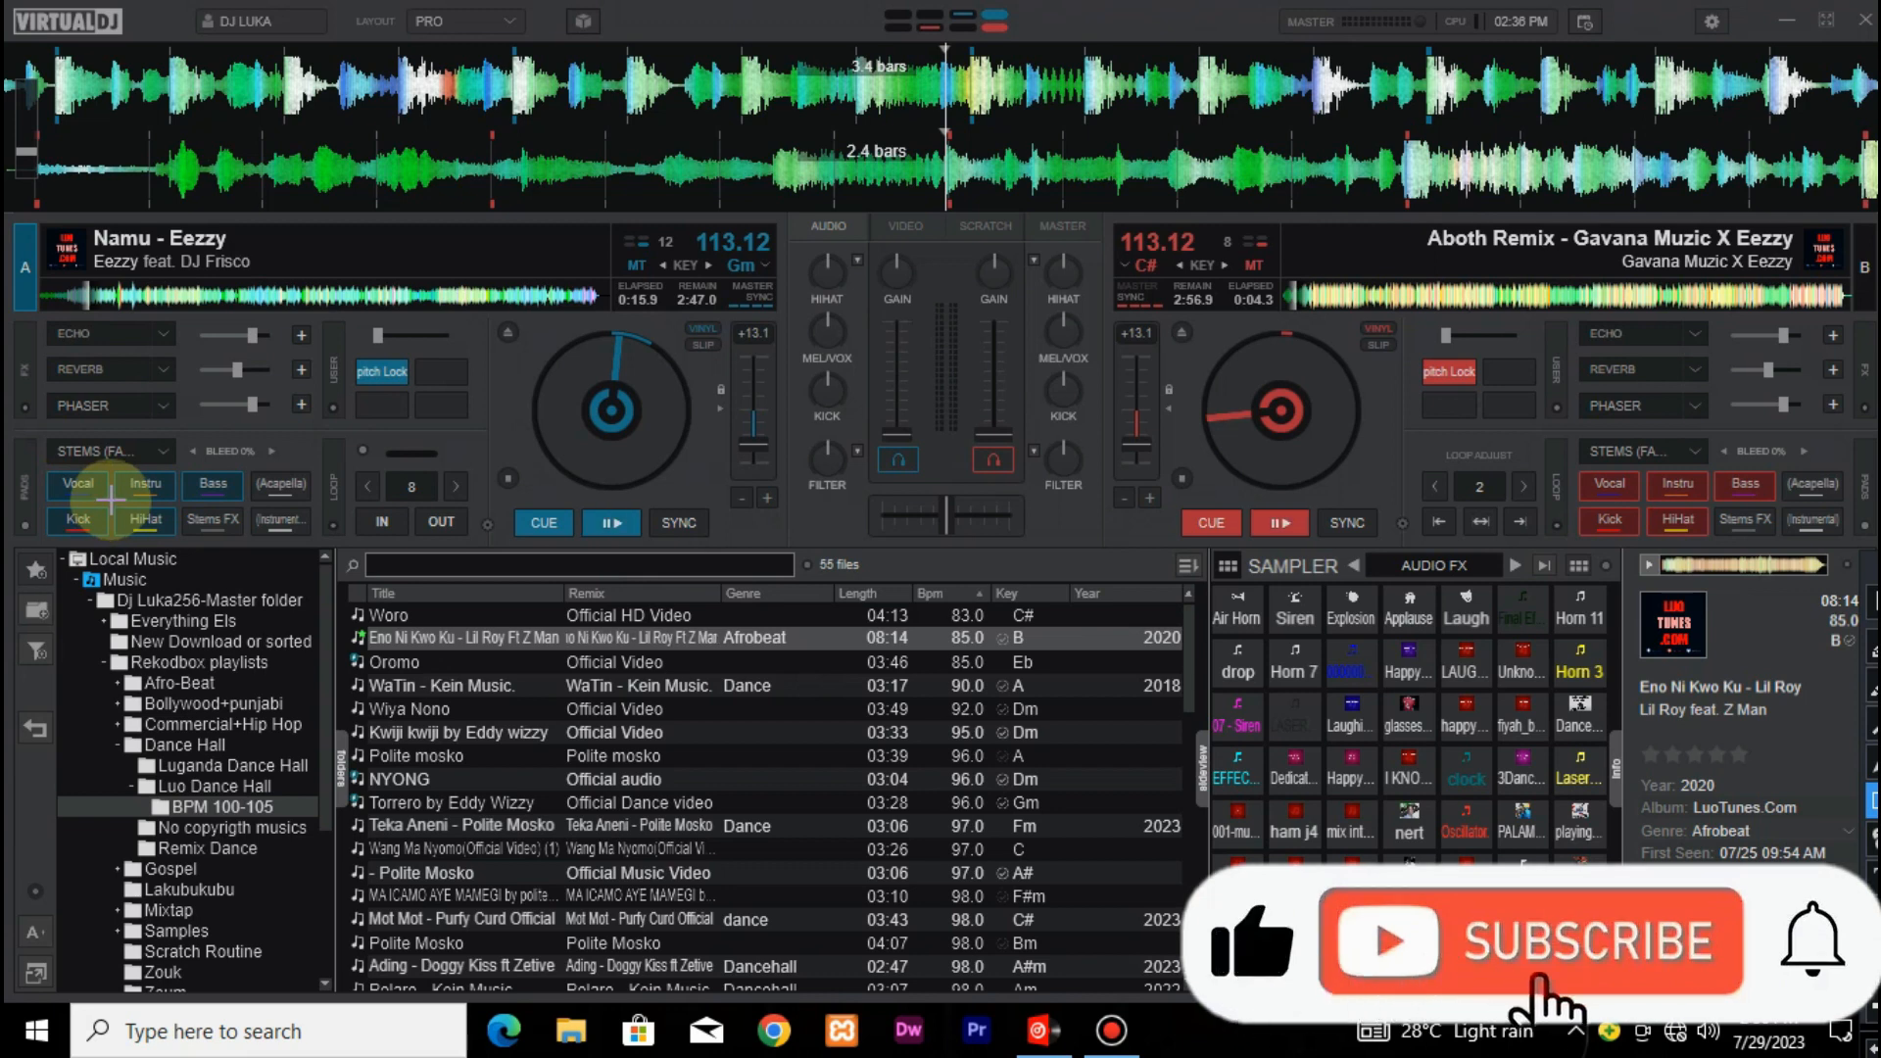
pyautogui.click(1873, 601)
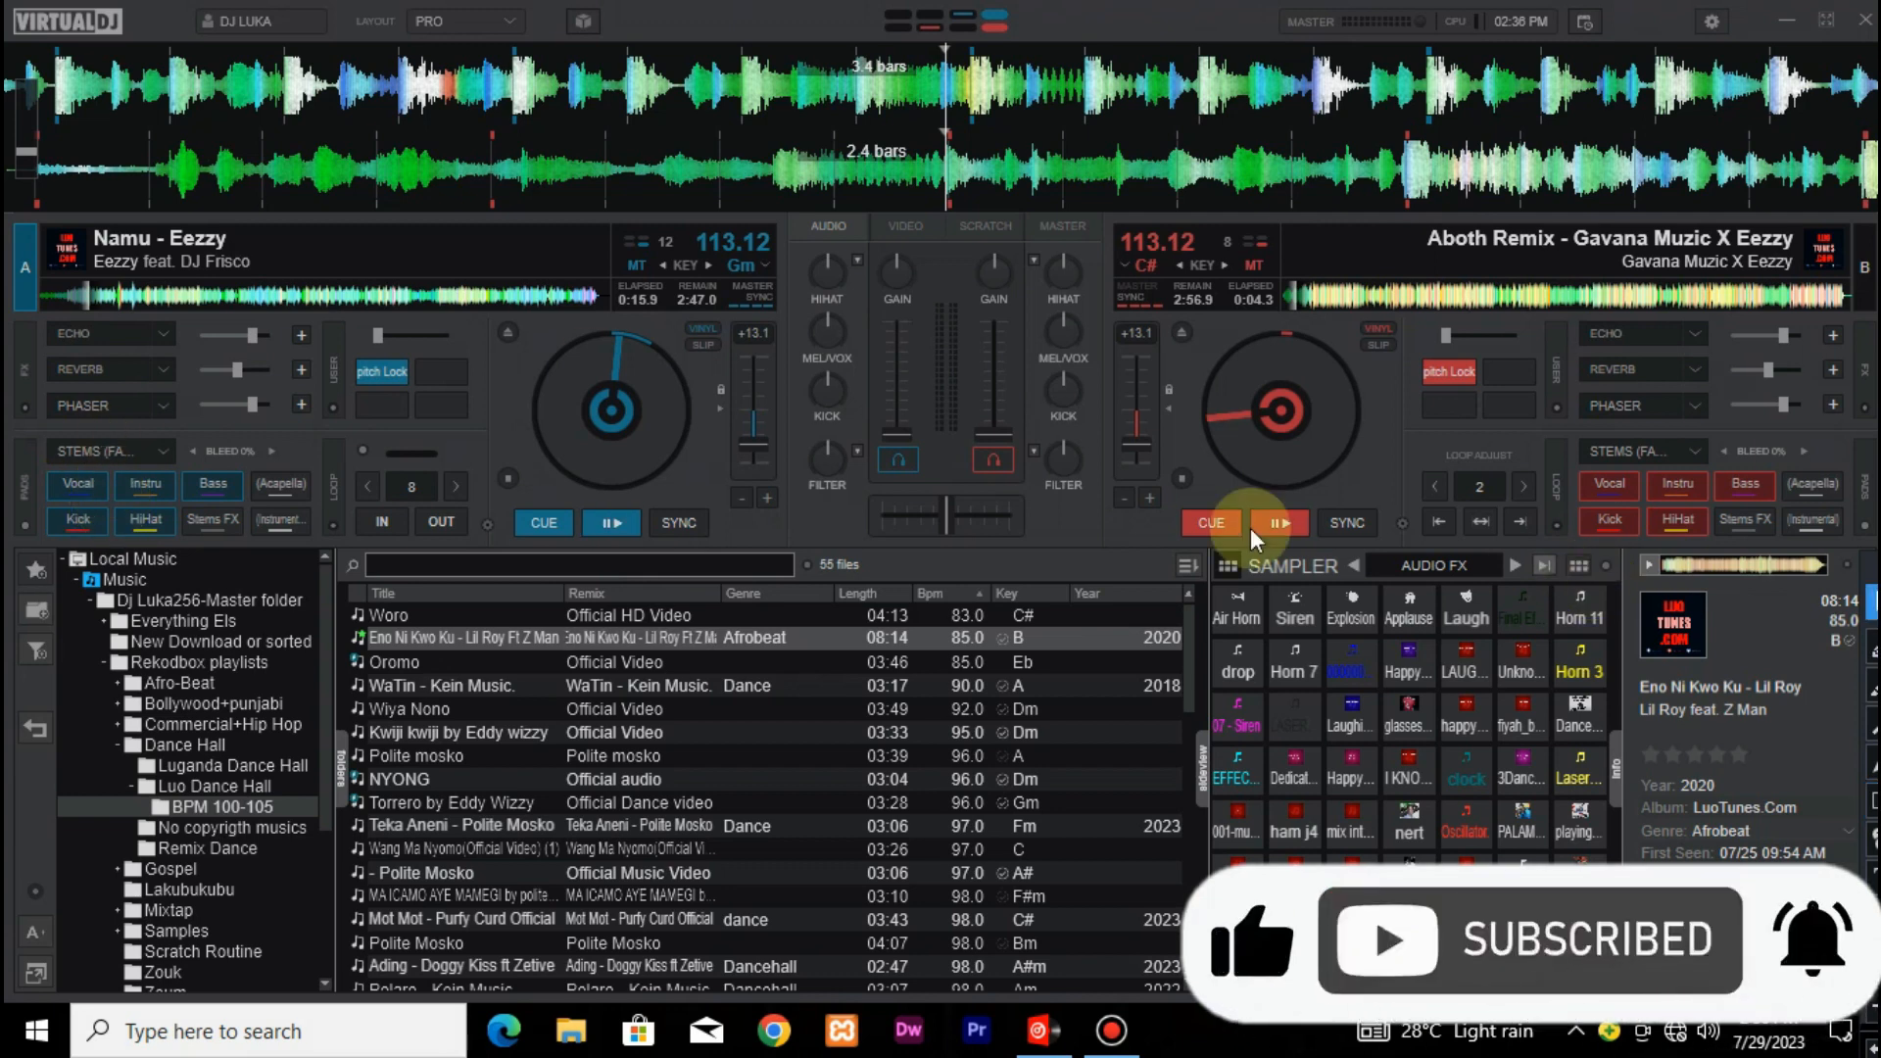
# Activate an 8-beat loop on deck A and try loop lengths of 2, 8 and 1 beats
pyautogui.click(456, 485)
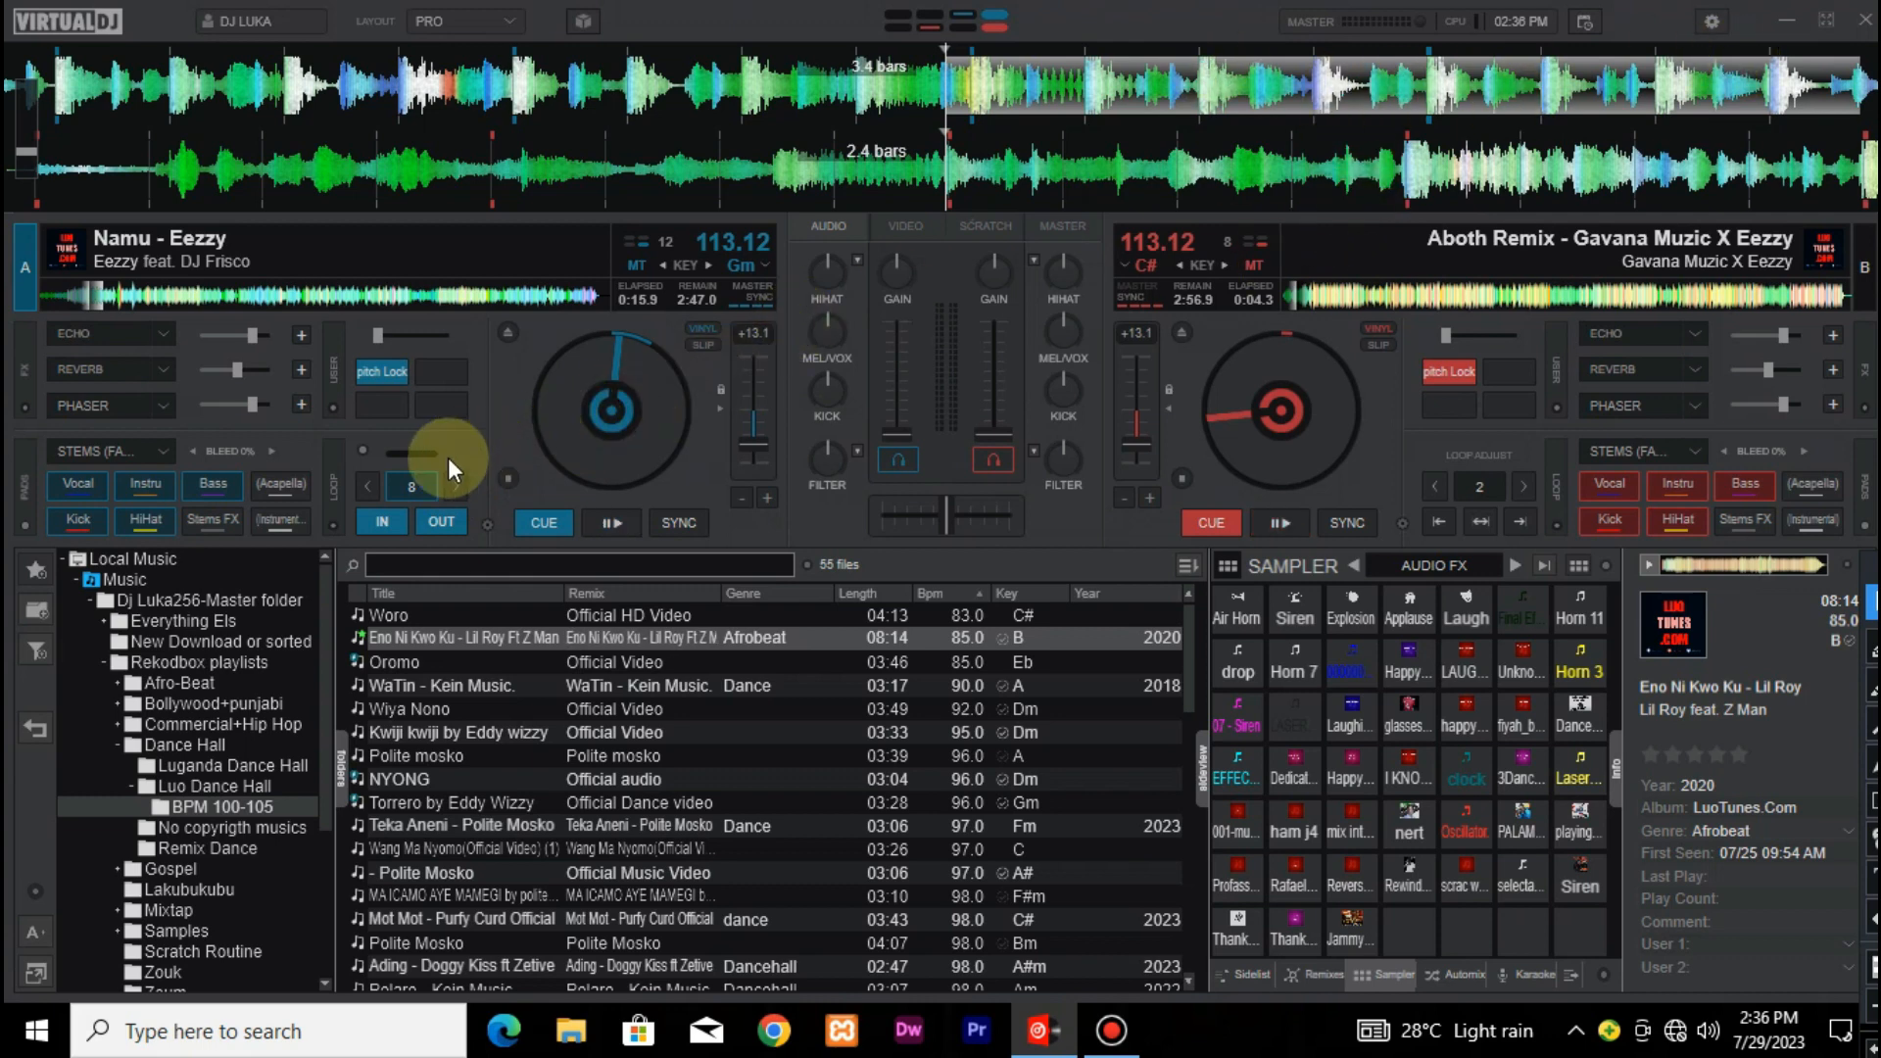
pyautogui.click(370, 486)
pyautogui.click(370, 486)
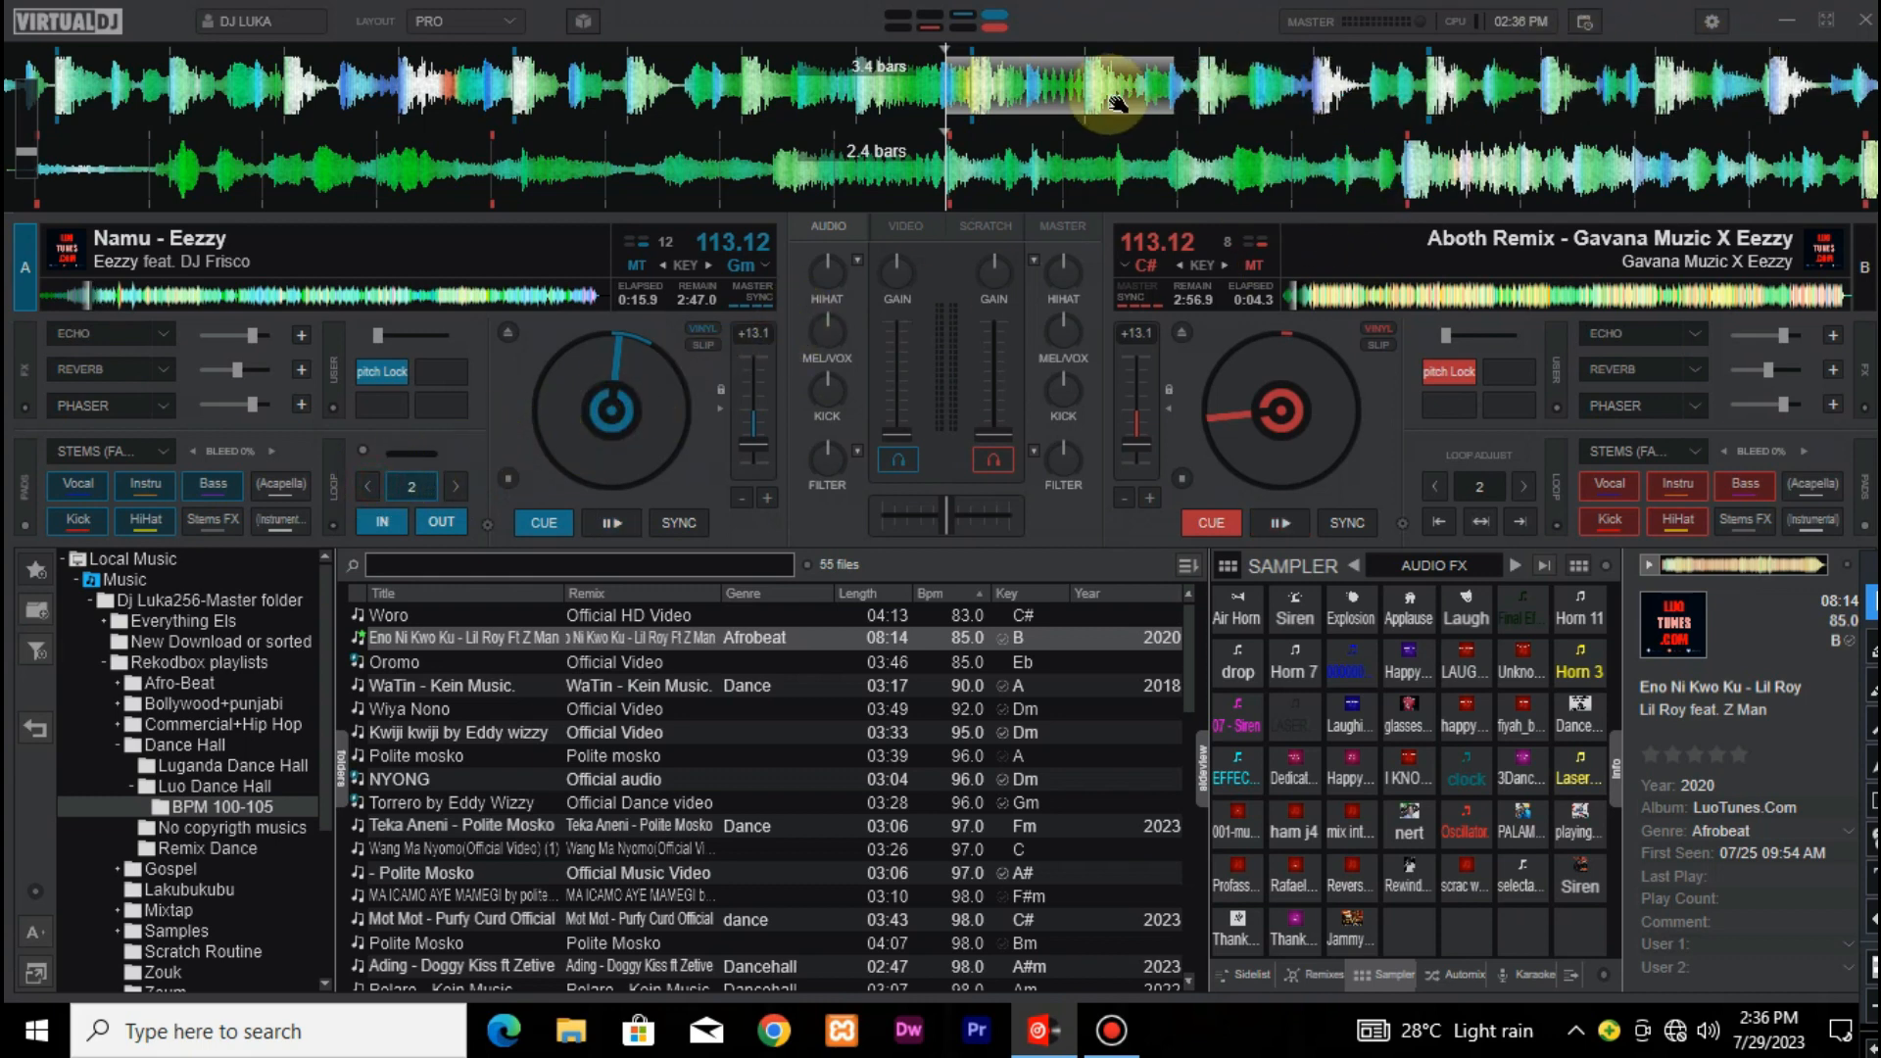
pyautogui.click(460, 482)
pyautogui.click(460, 482)
pyautogui.click(459, 482)
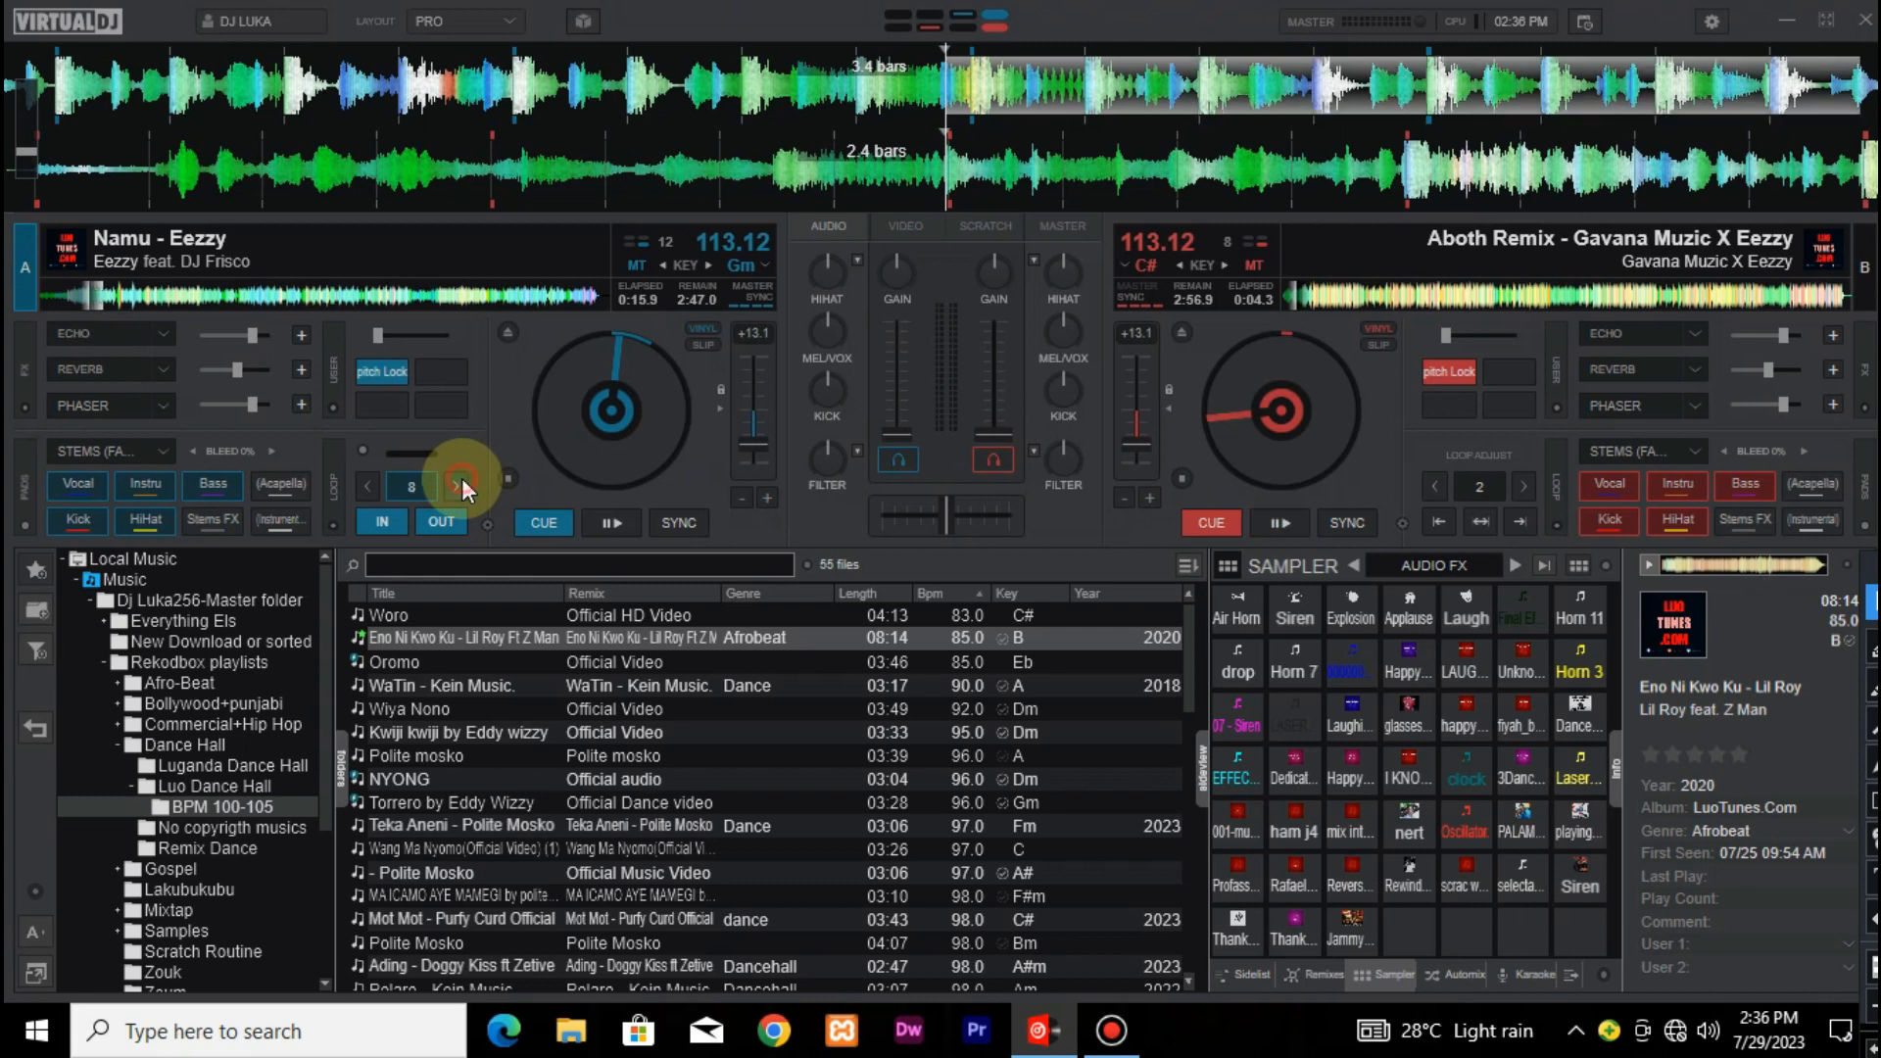
pyautogui.click(369, 486)
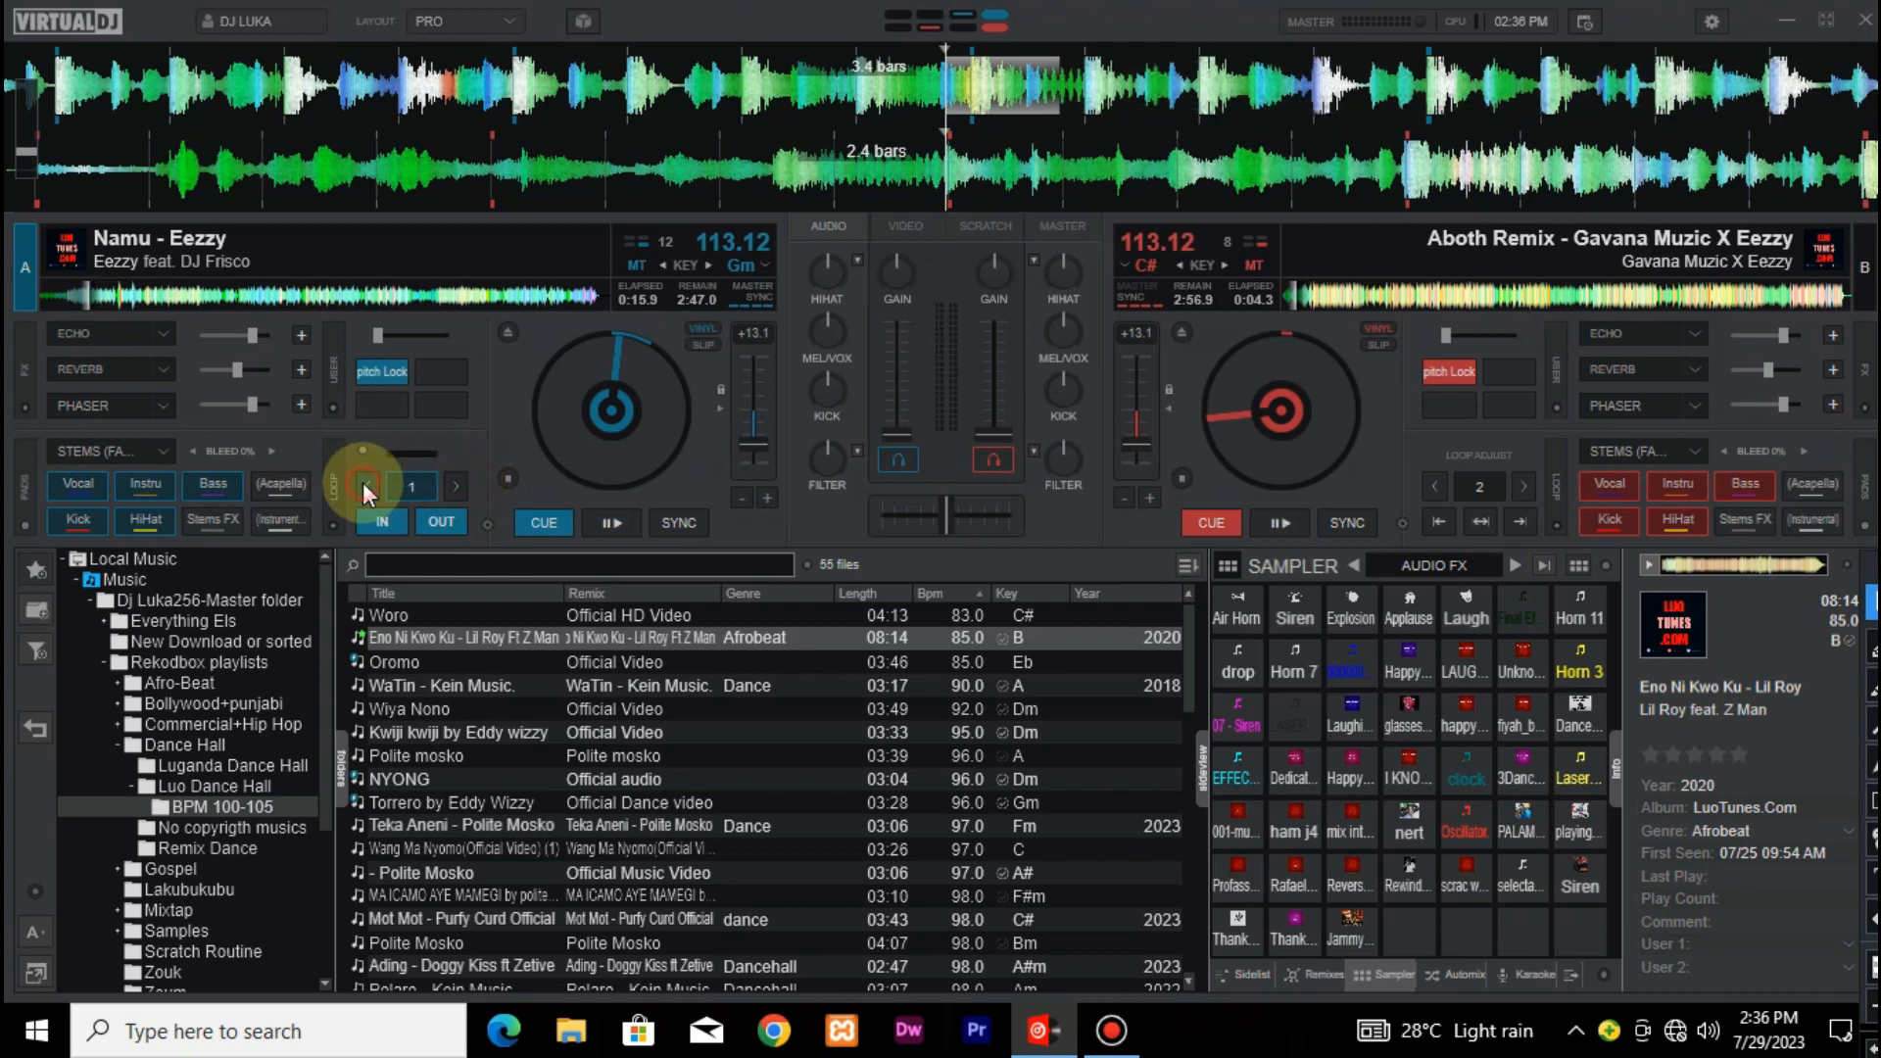
# Raise deck A's volume and lengthen its loop to 32 beats while Namu plays
pyautogui.moveTo(902, 413); pyautogui.dragTo(907, 338)
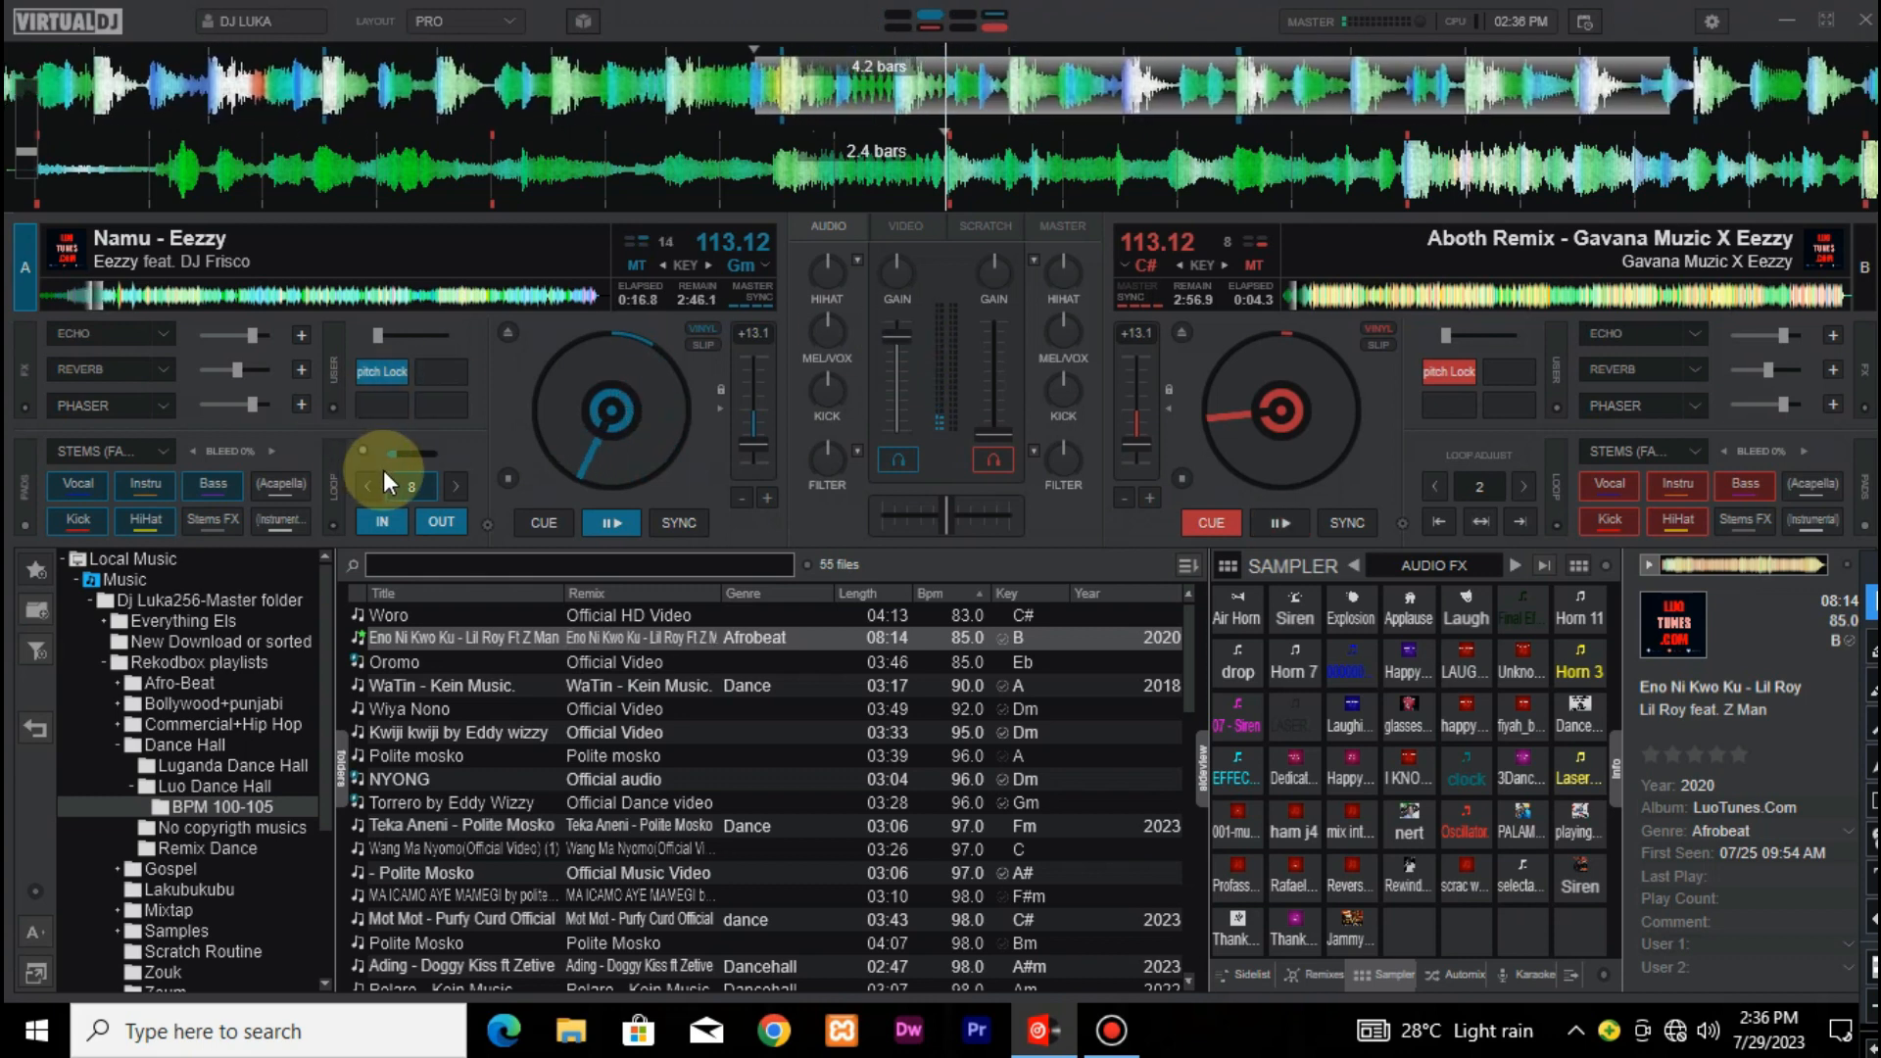
pyautogui.click(455, 484)
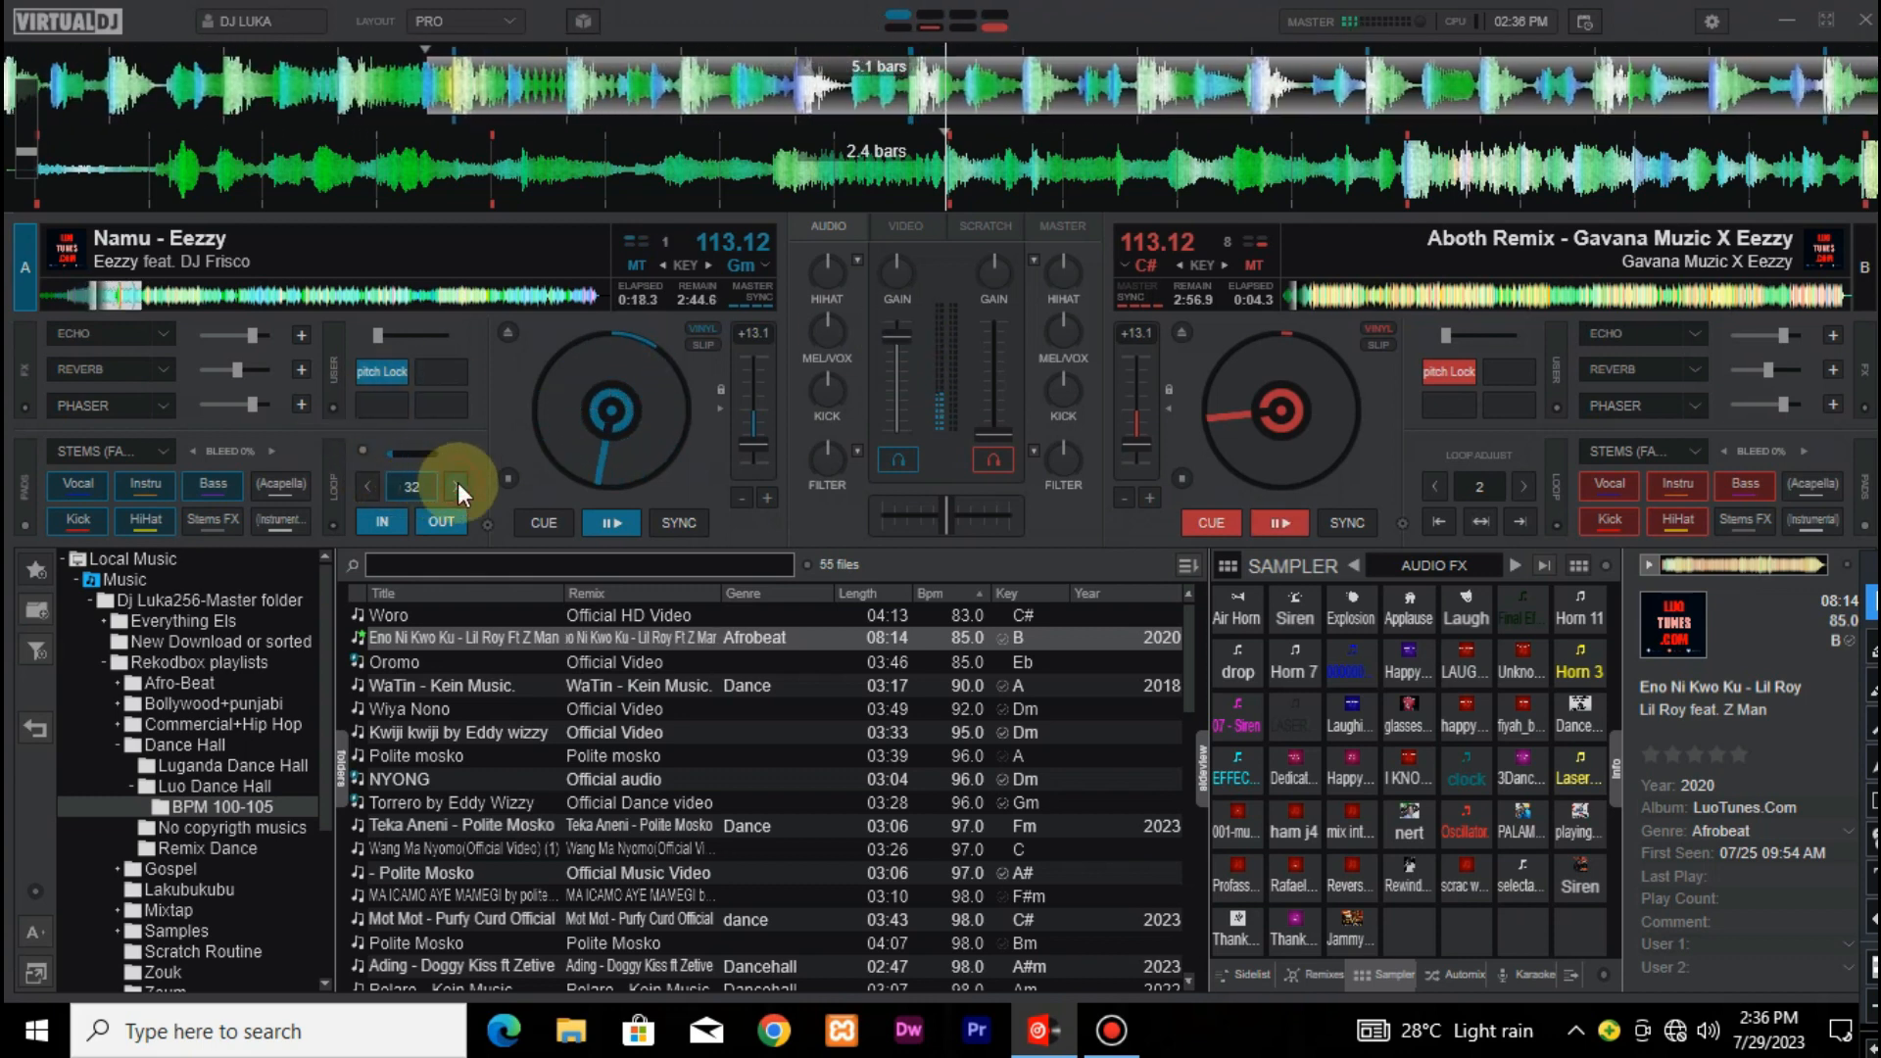
# Shorten deck A's loop to 1/4 beat, lengthen it to 1 beat, and release the loop
pyautogui.click(367, 484)
pyautogui.click(366, 484)
pyautogui.click(367, 484)
pyautogui.click(366, 484)
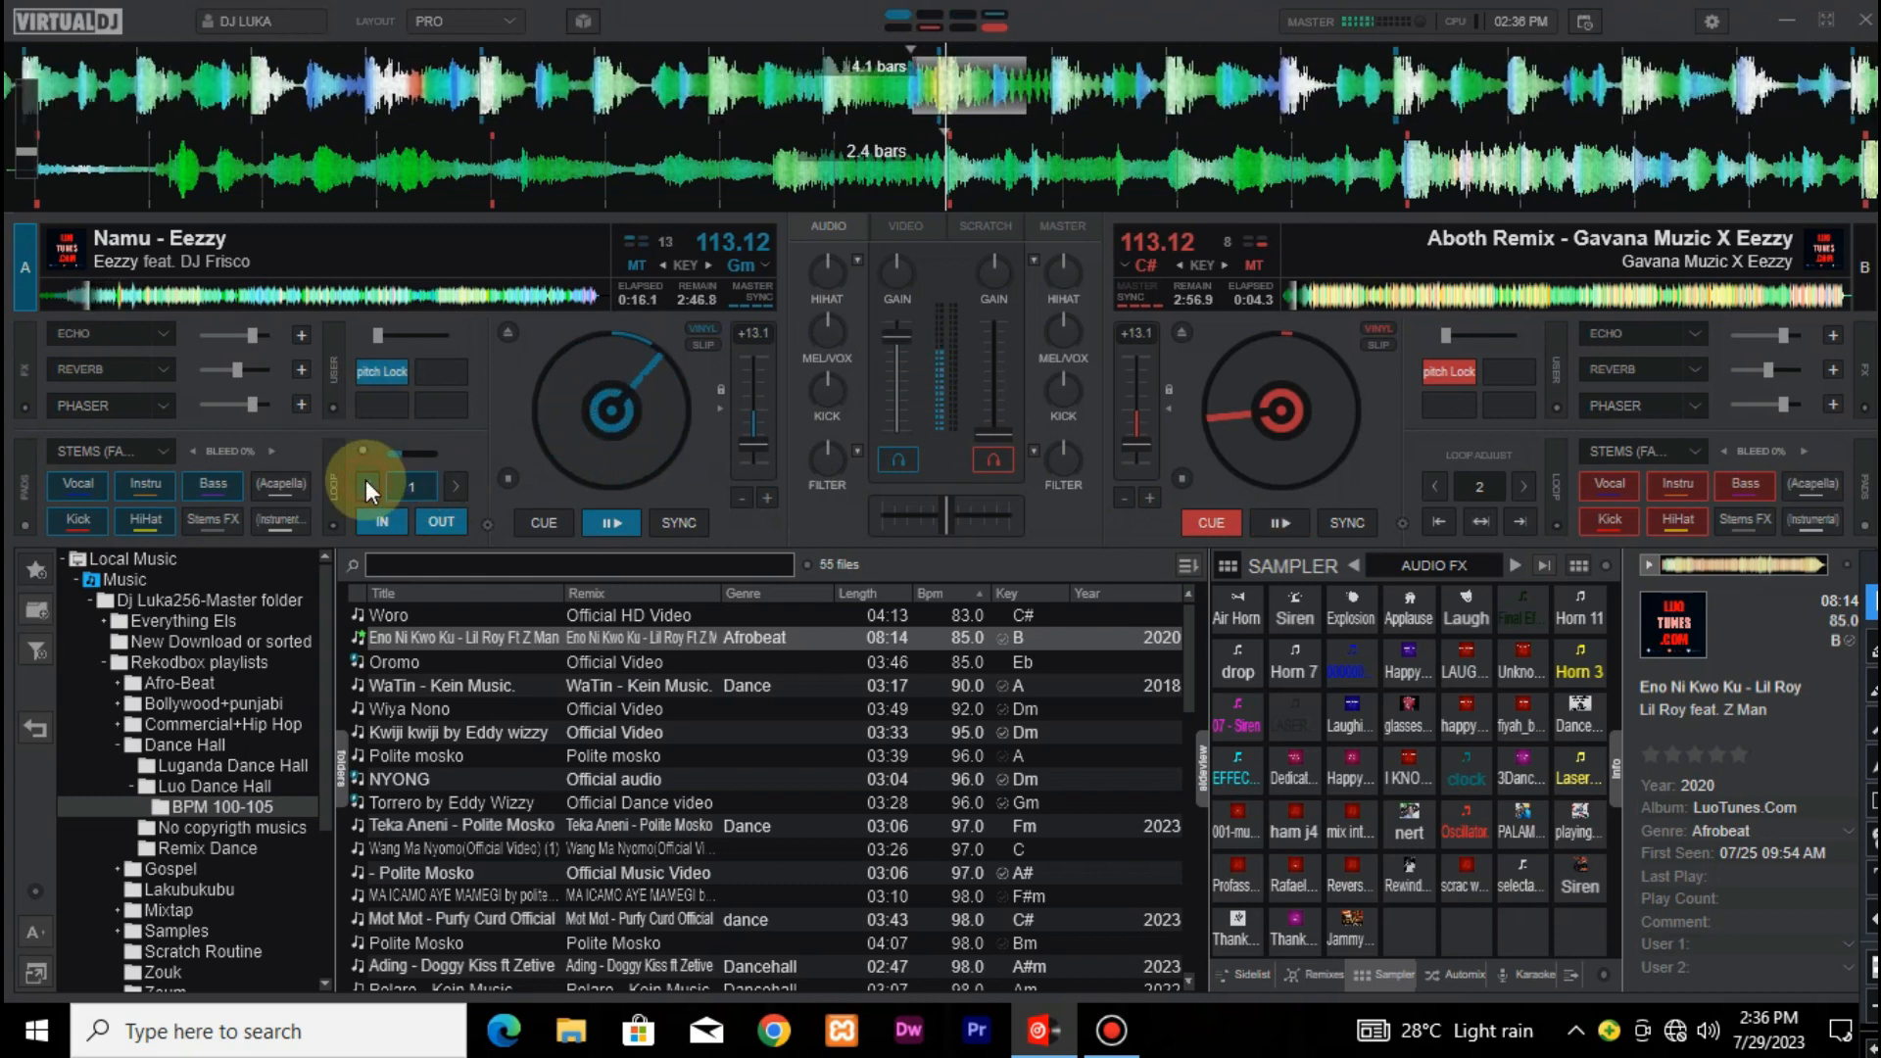
pyautogui.click(367, 484)
pyautogui.click(368, 484)
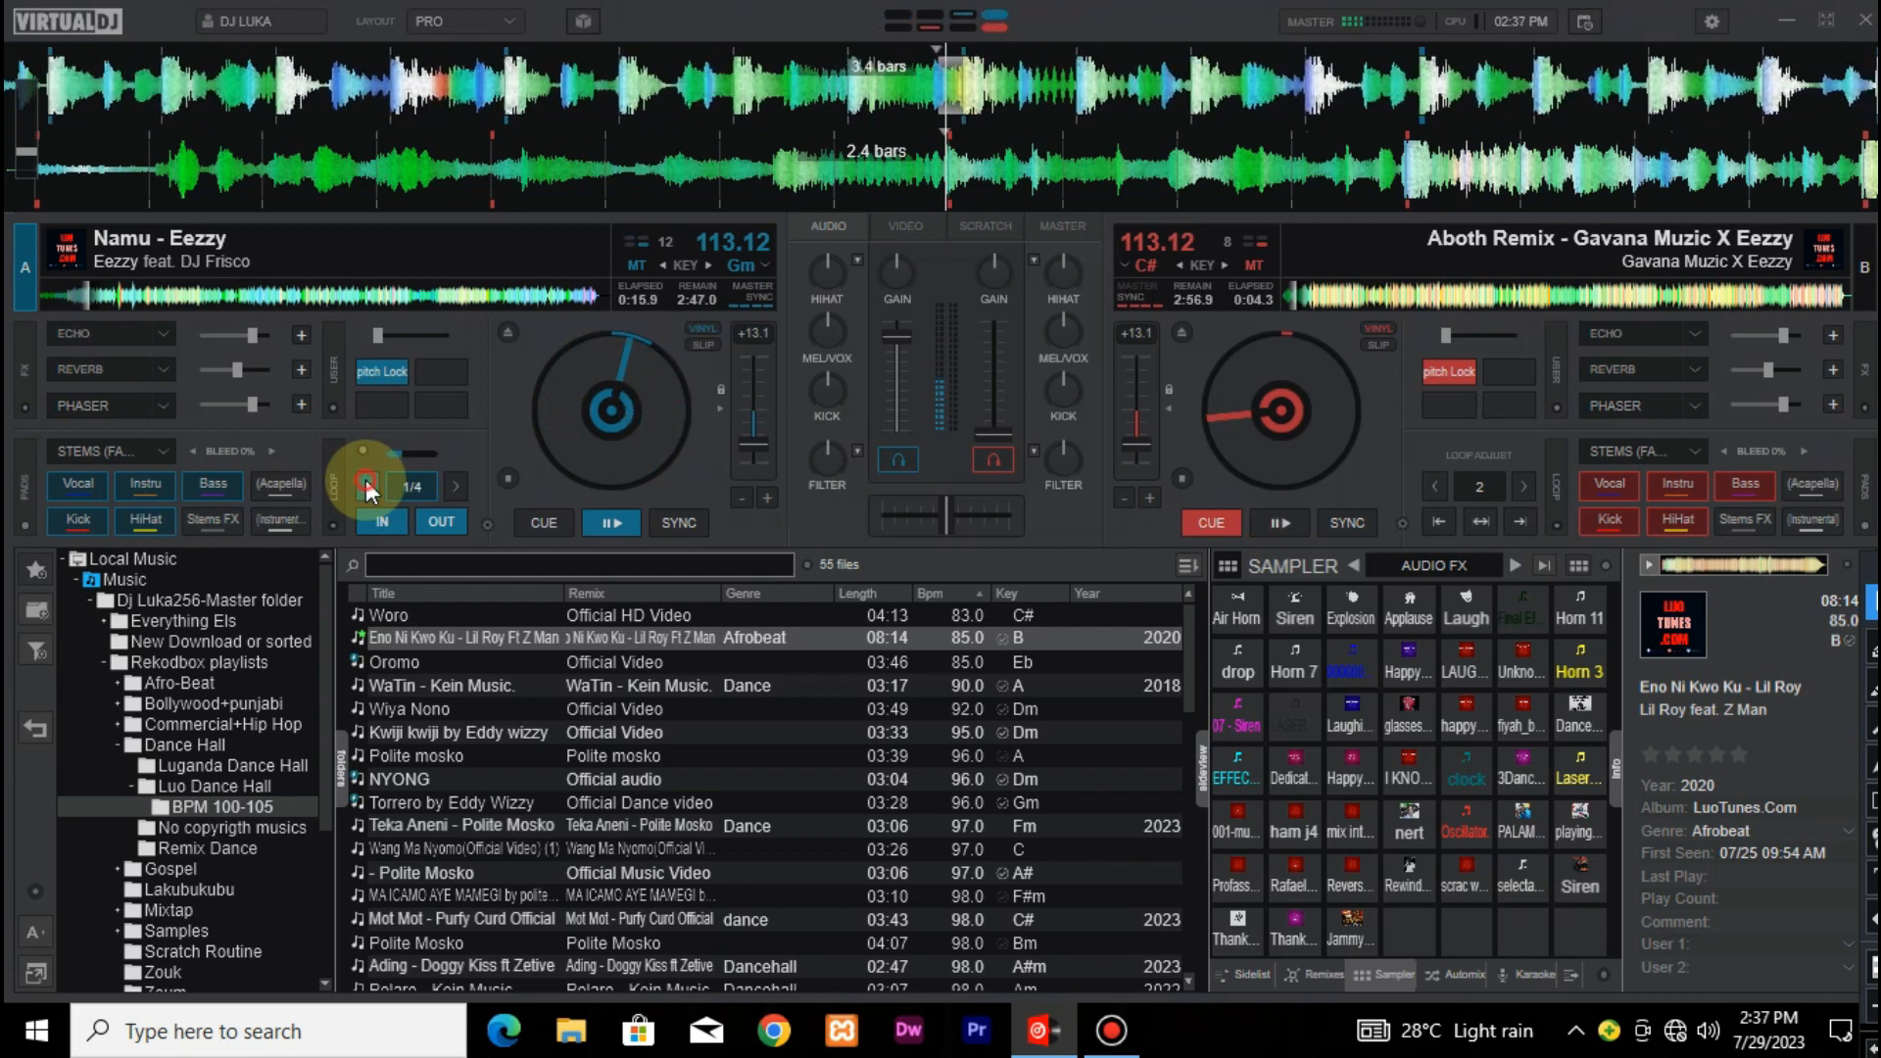
pyautogui.click(455, 486)
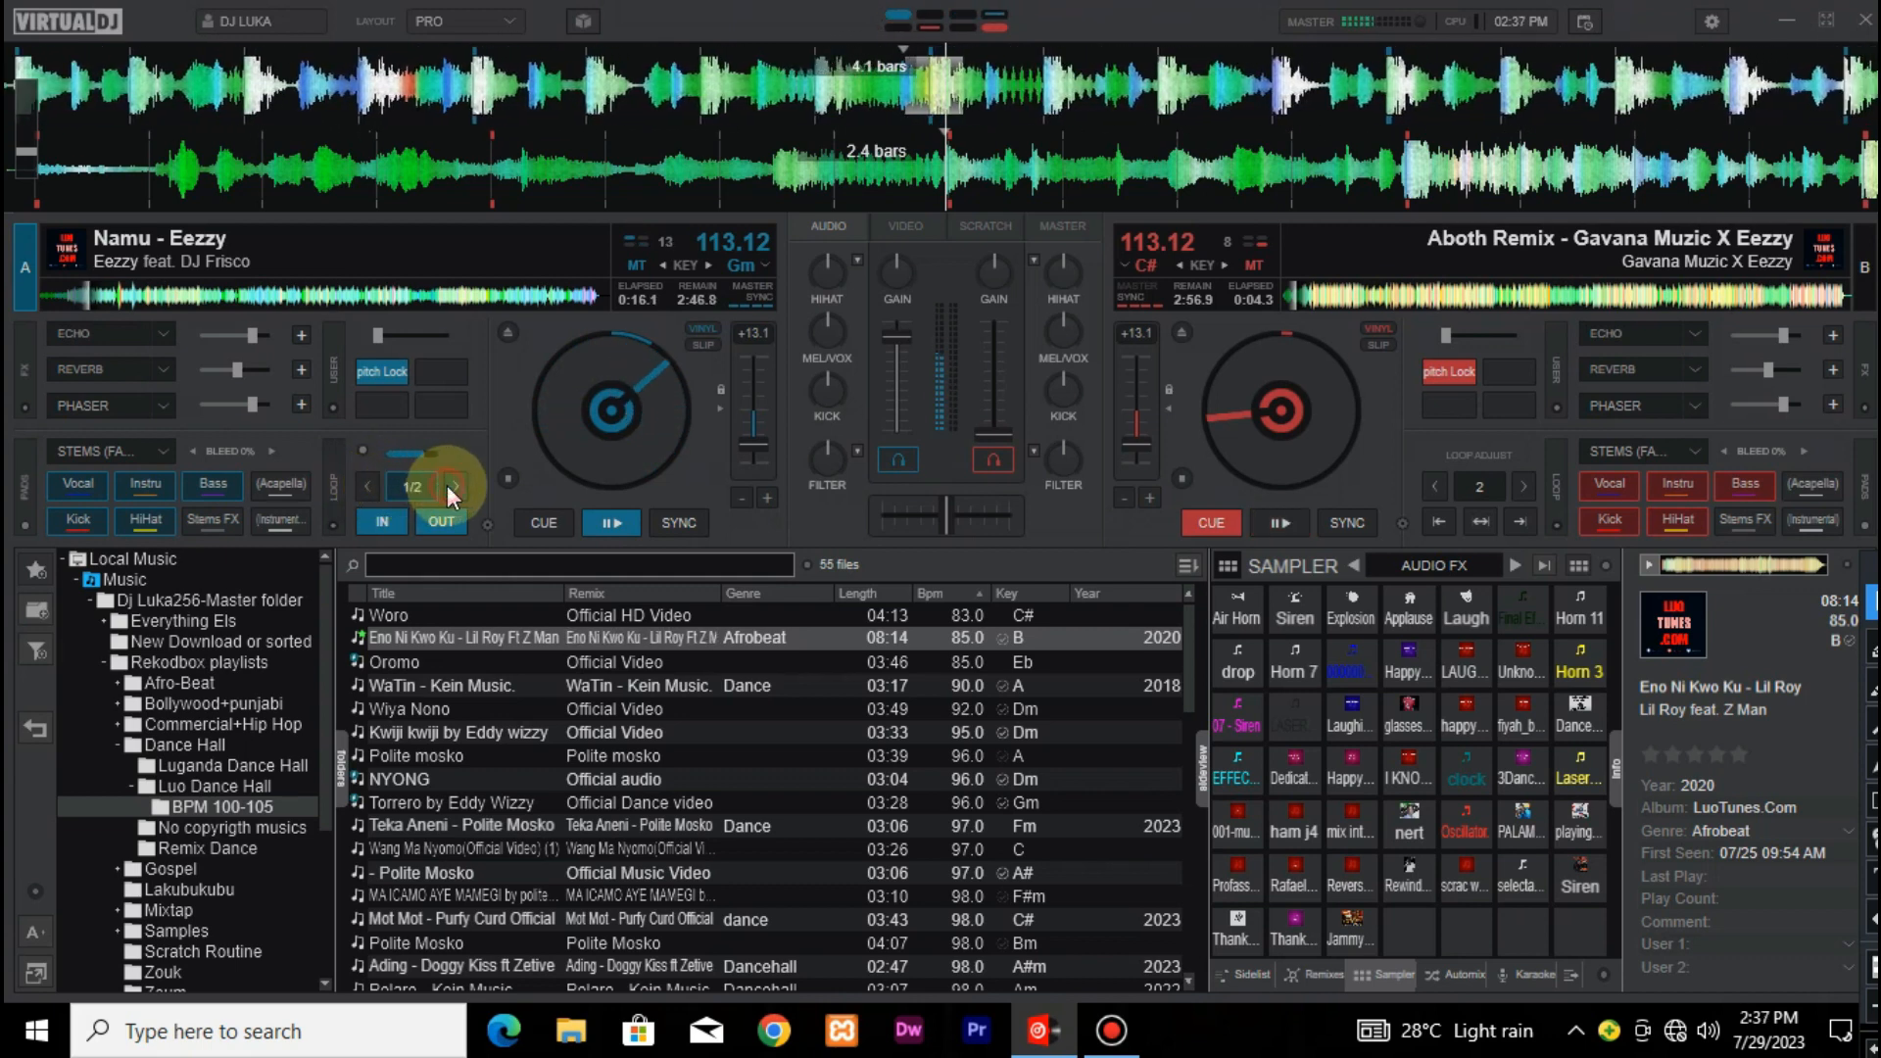
pyautogui.click(426, 485)
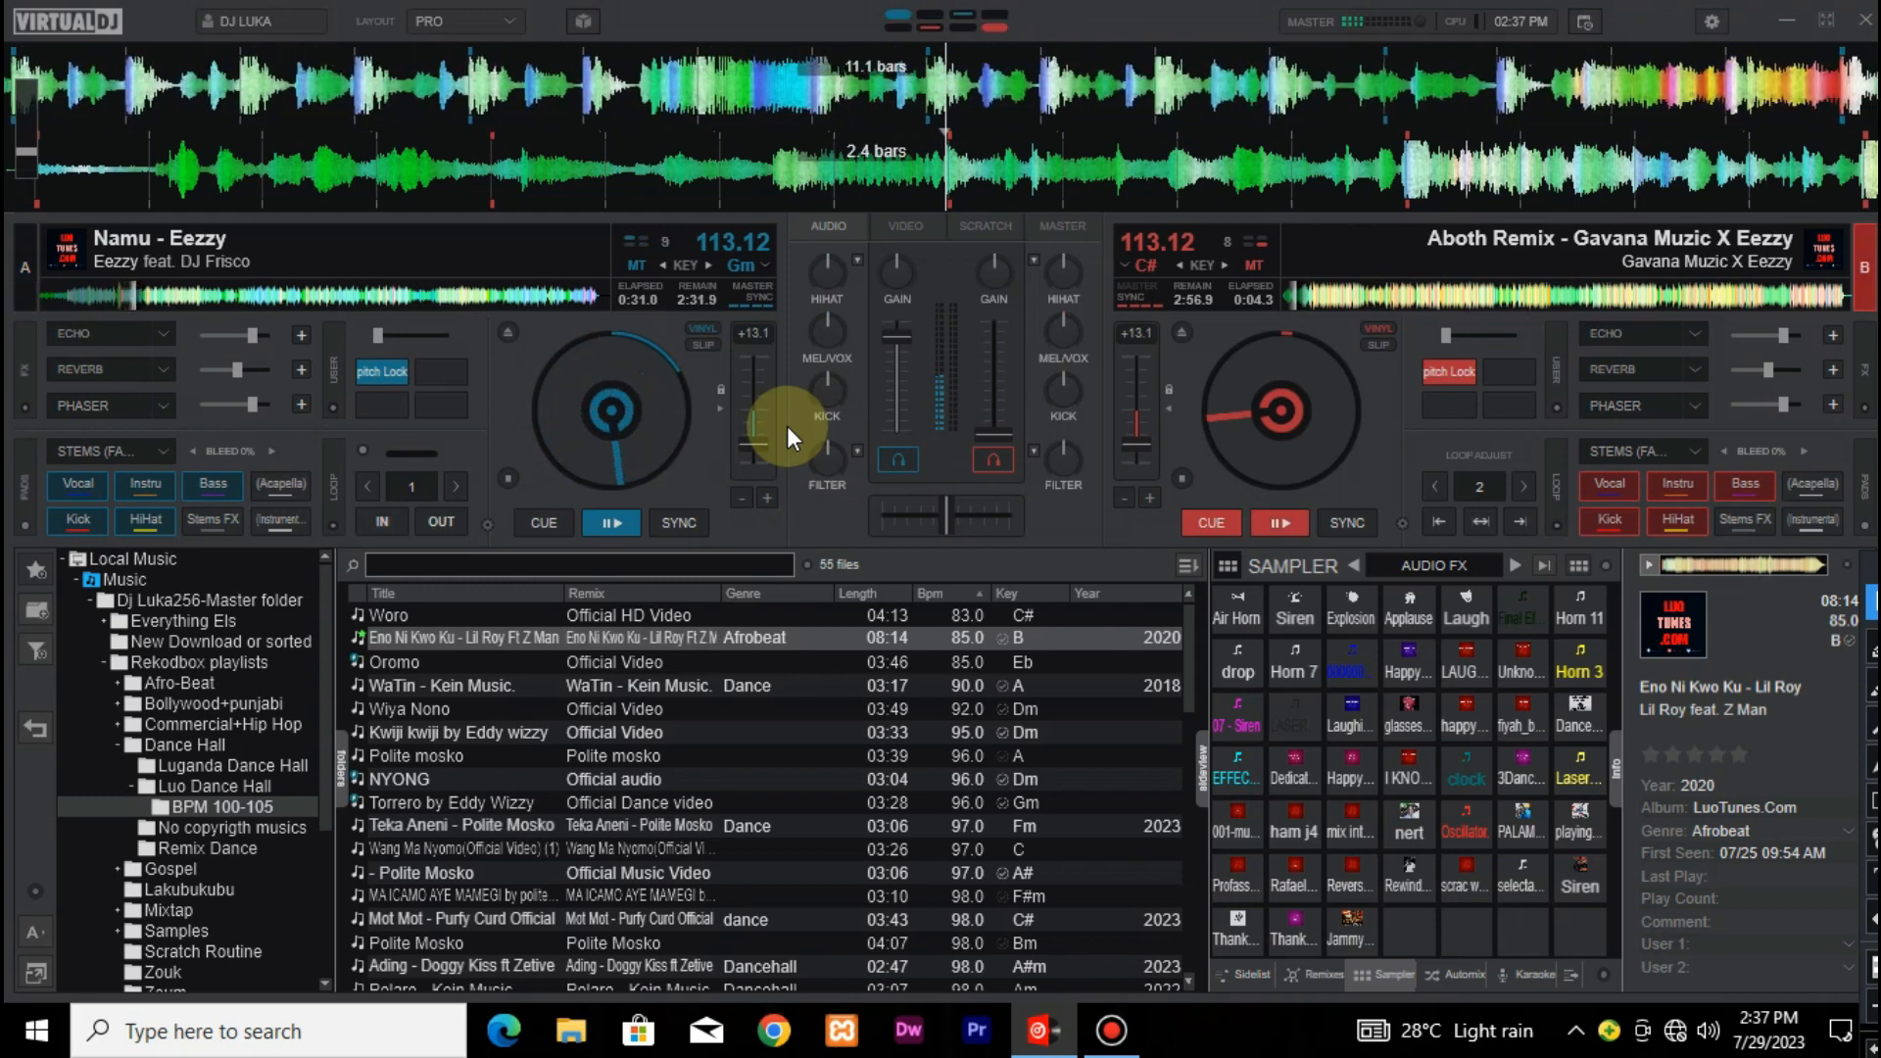
# Start Aboth Remix on deck B in sync with deck A and set the tempo to 114.18 BPM
pyautogui.press('space')
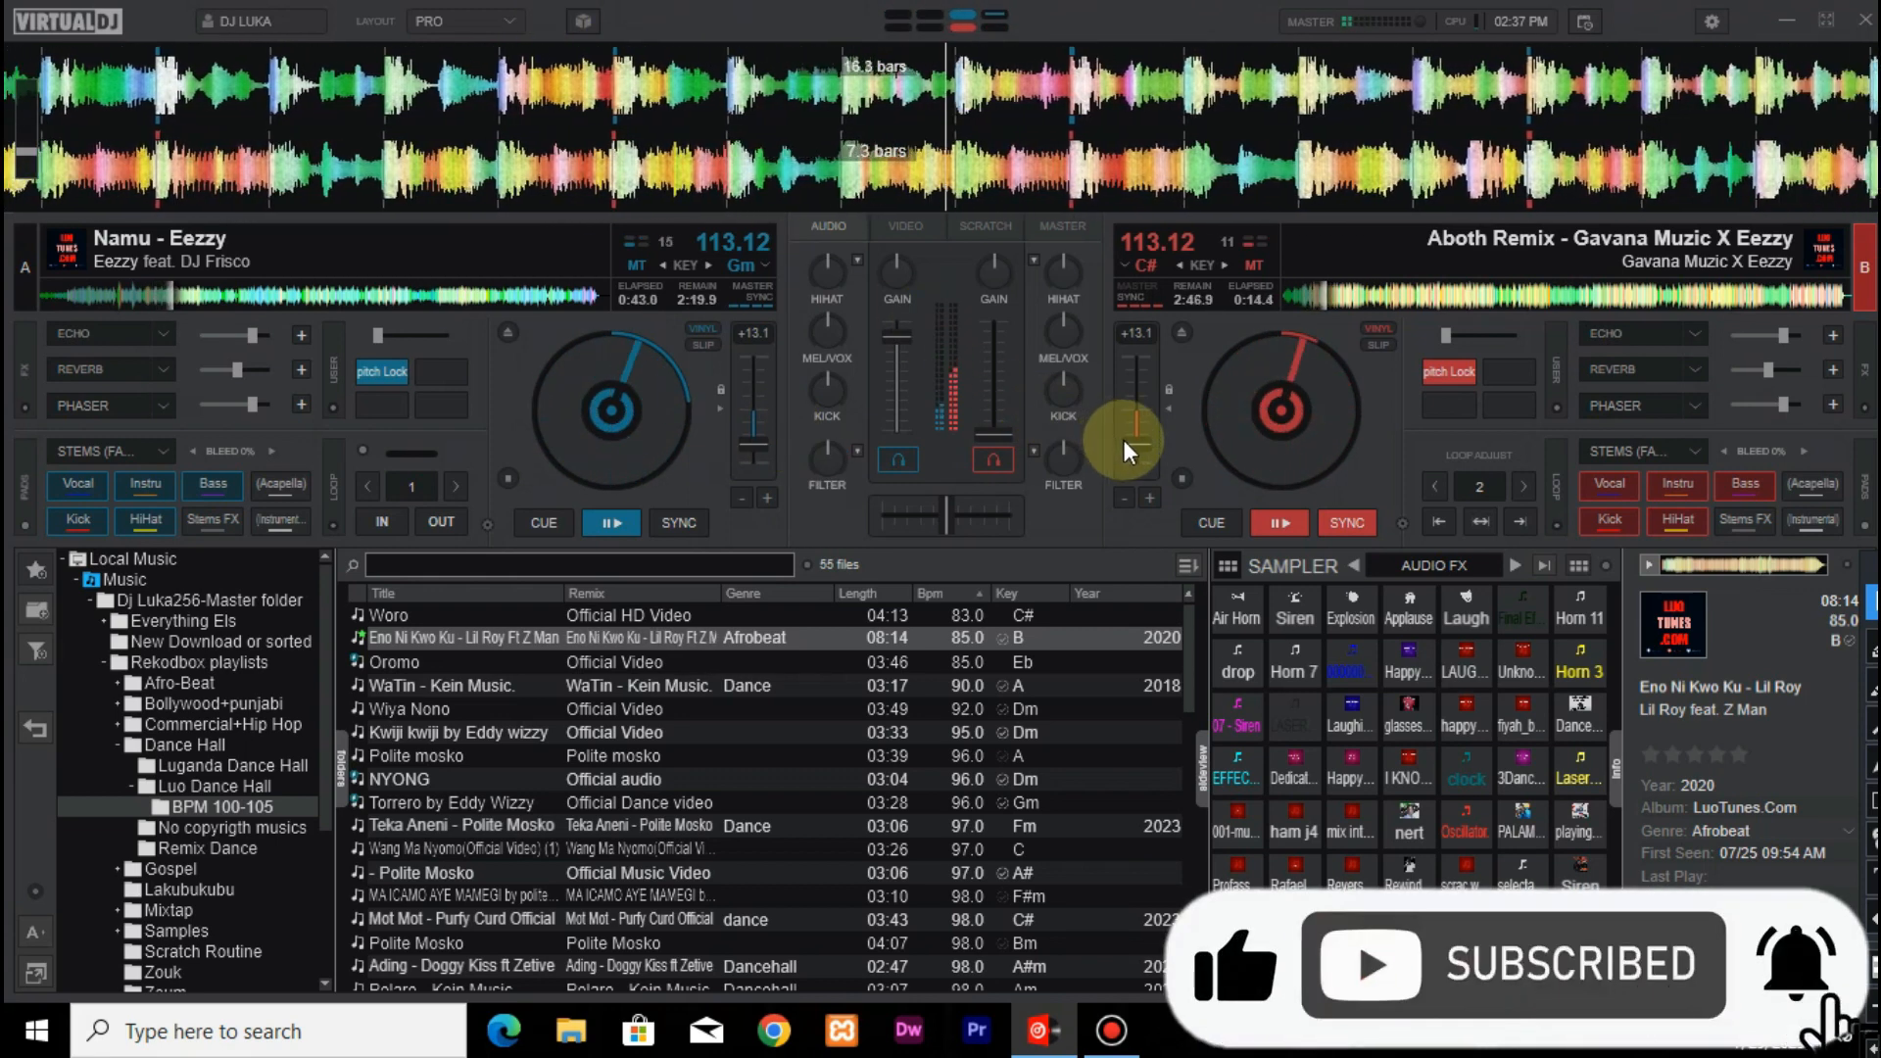
pyautogui.moveTo(1125, 439)
pyautogui.mouseDown()
pyautogui.moveTo(1124, 409)
pyautogui.moveTo(1130, 443)
pyautogui.mouseUp()
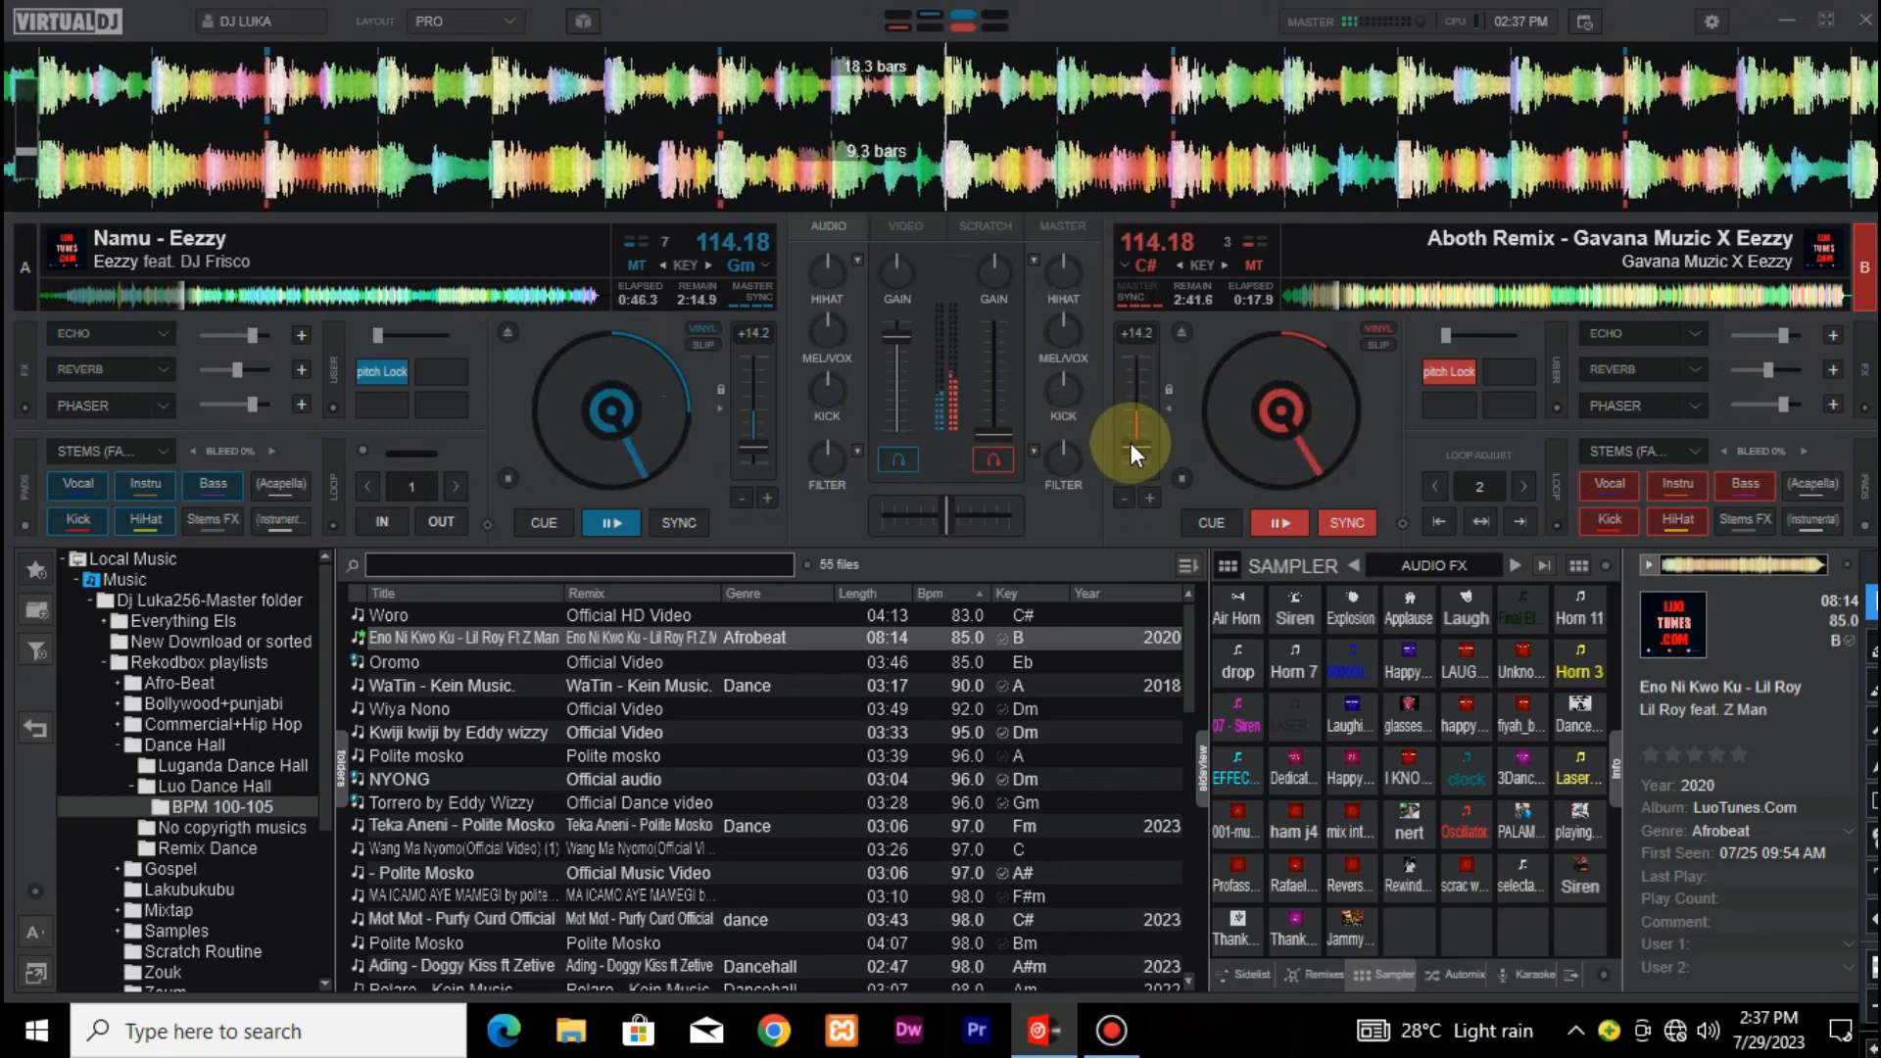
# Bring up deck B's volume nearly to full and stop Namu on deck A at its cue point
pyautogui.moveTo(994, 433); pyautogui.dragTo(1002, 317)
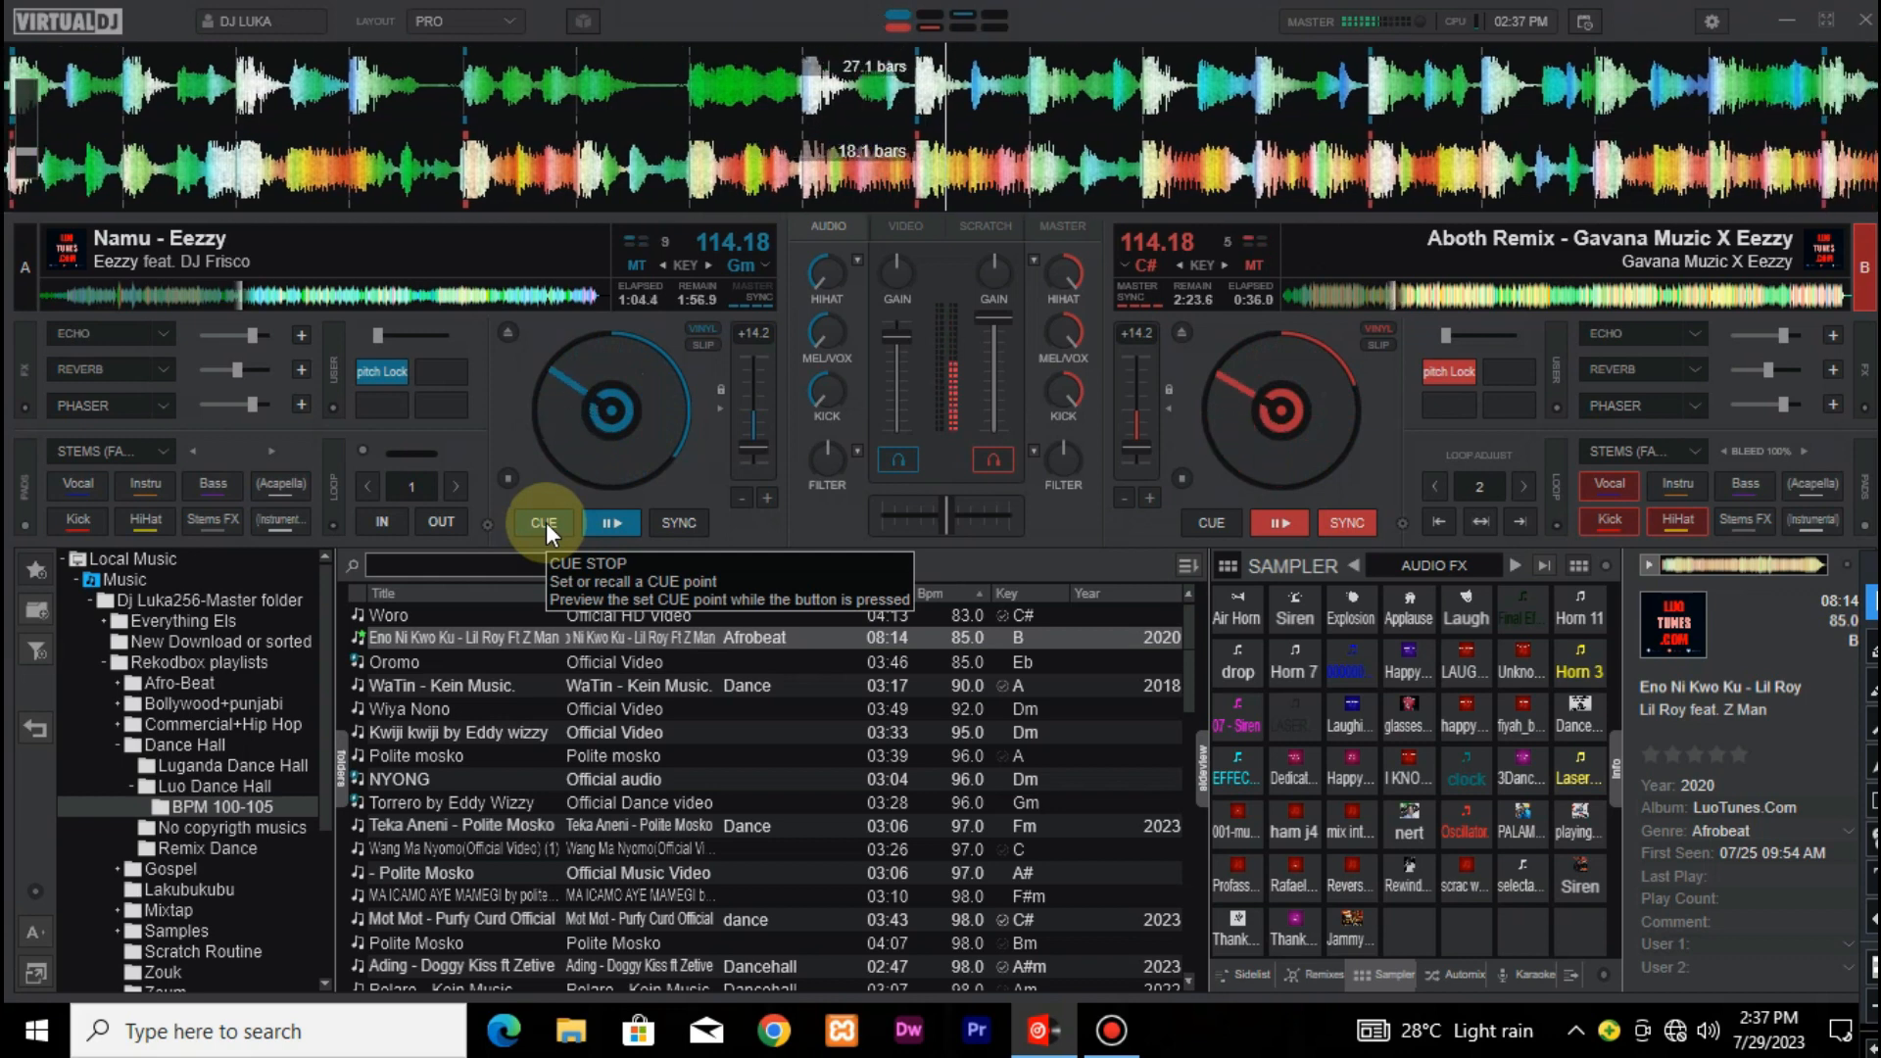
pyautogui.click(545, 521)
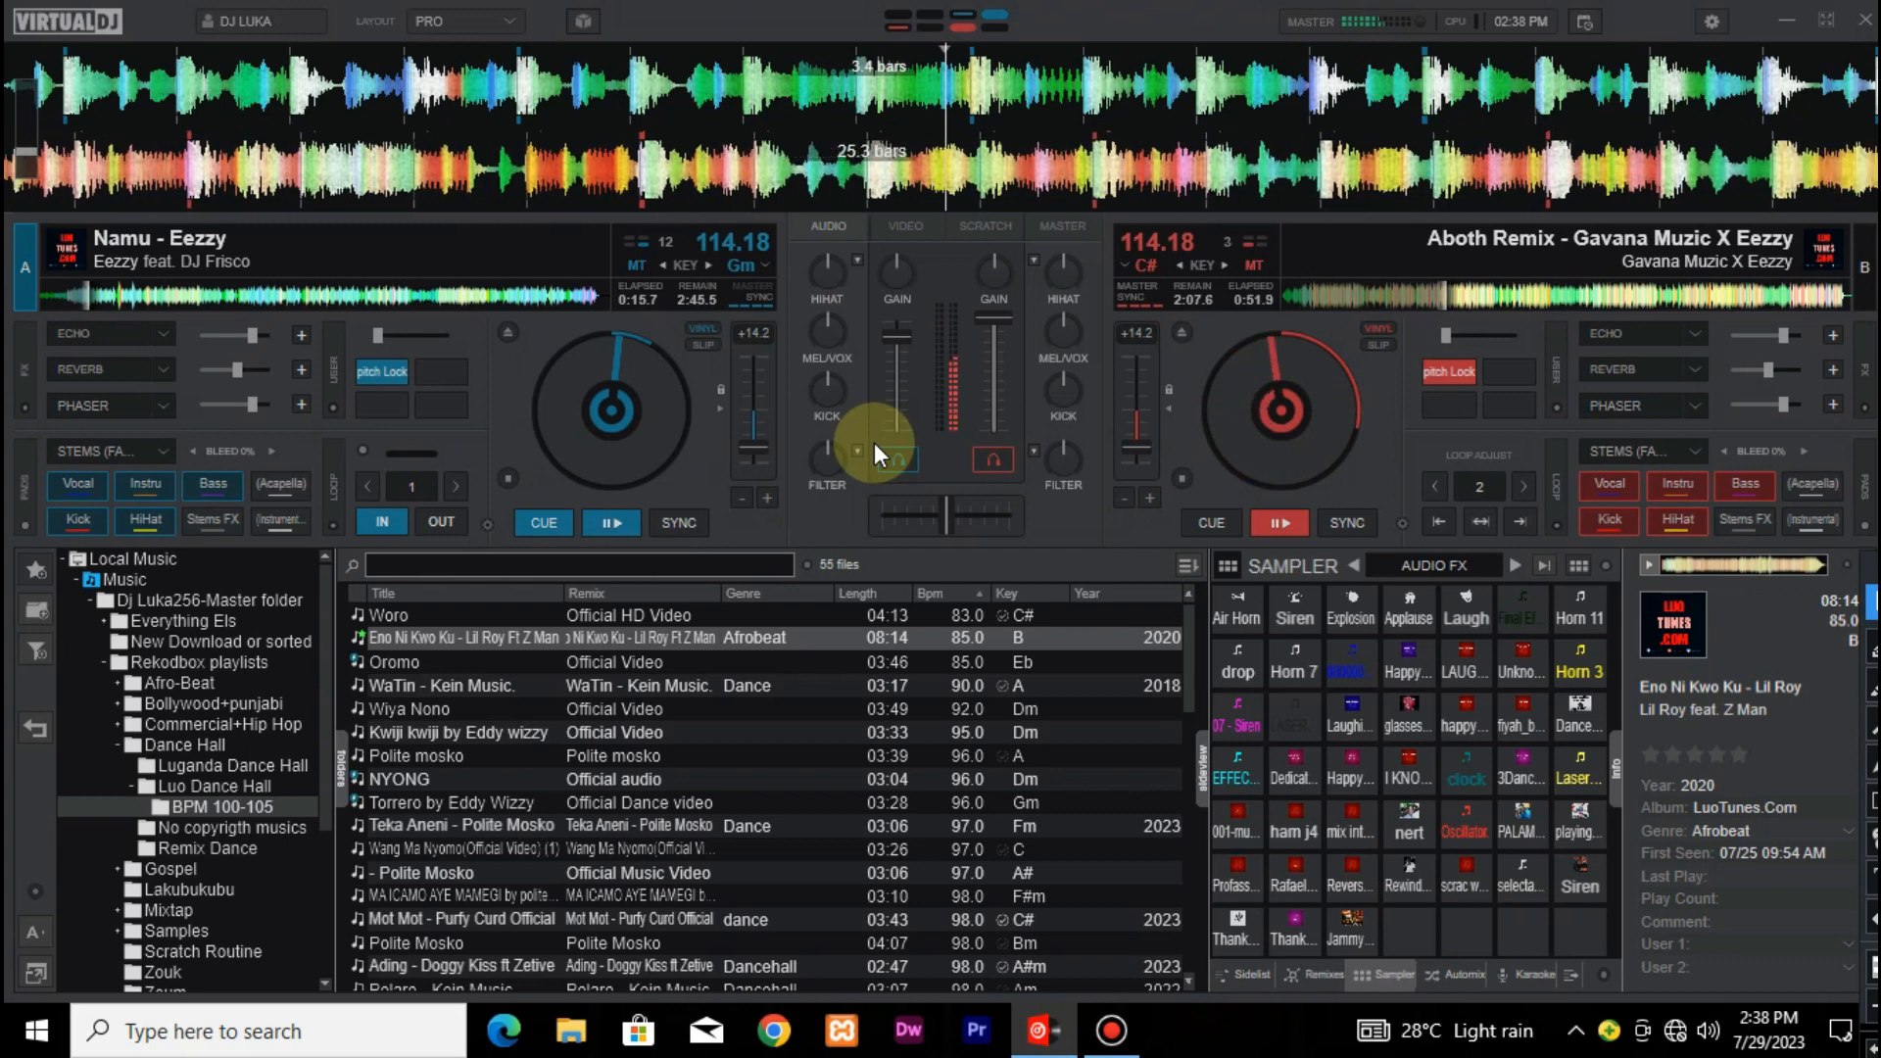
# Play Namu on deck A again, stop deck B at its cue point, and lower deck A's volume
pyautogui.press('space')
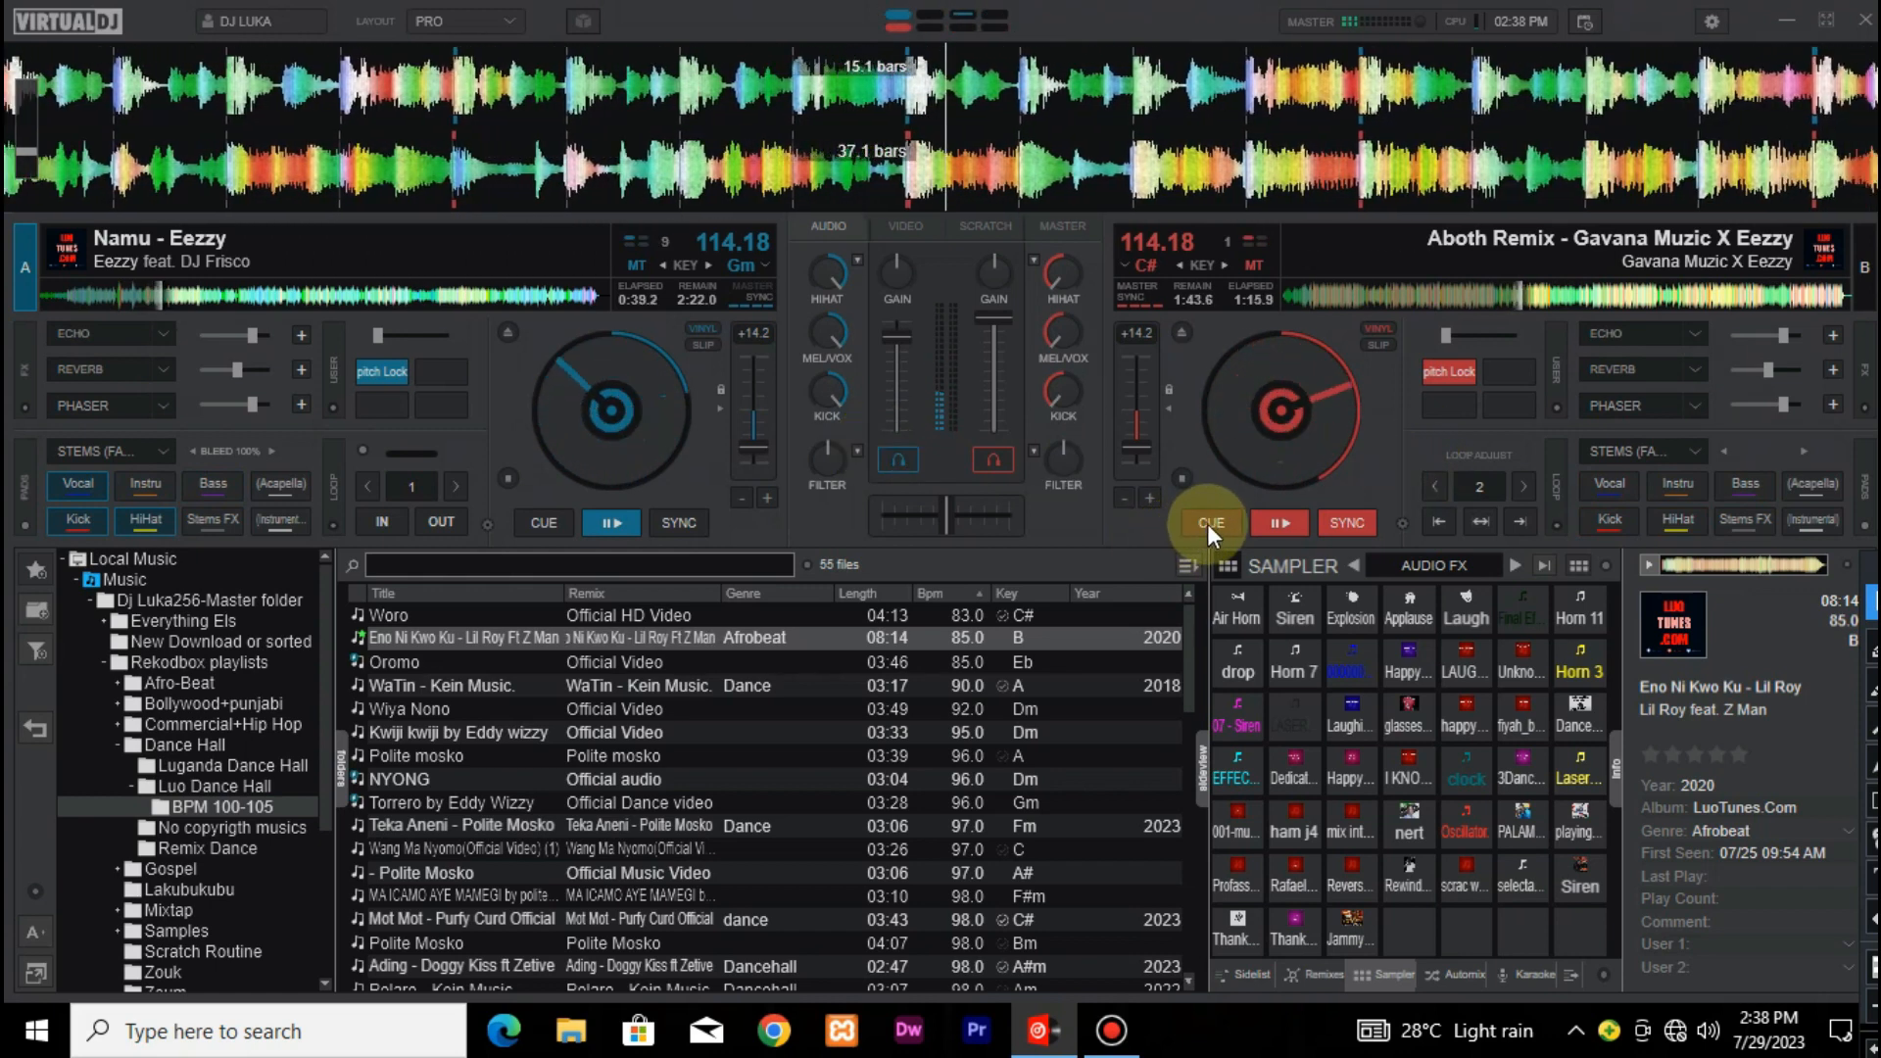
pyautogui.click(1207, 523)
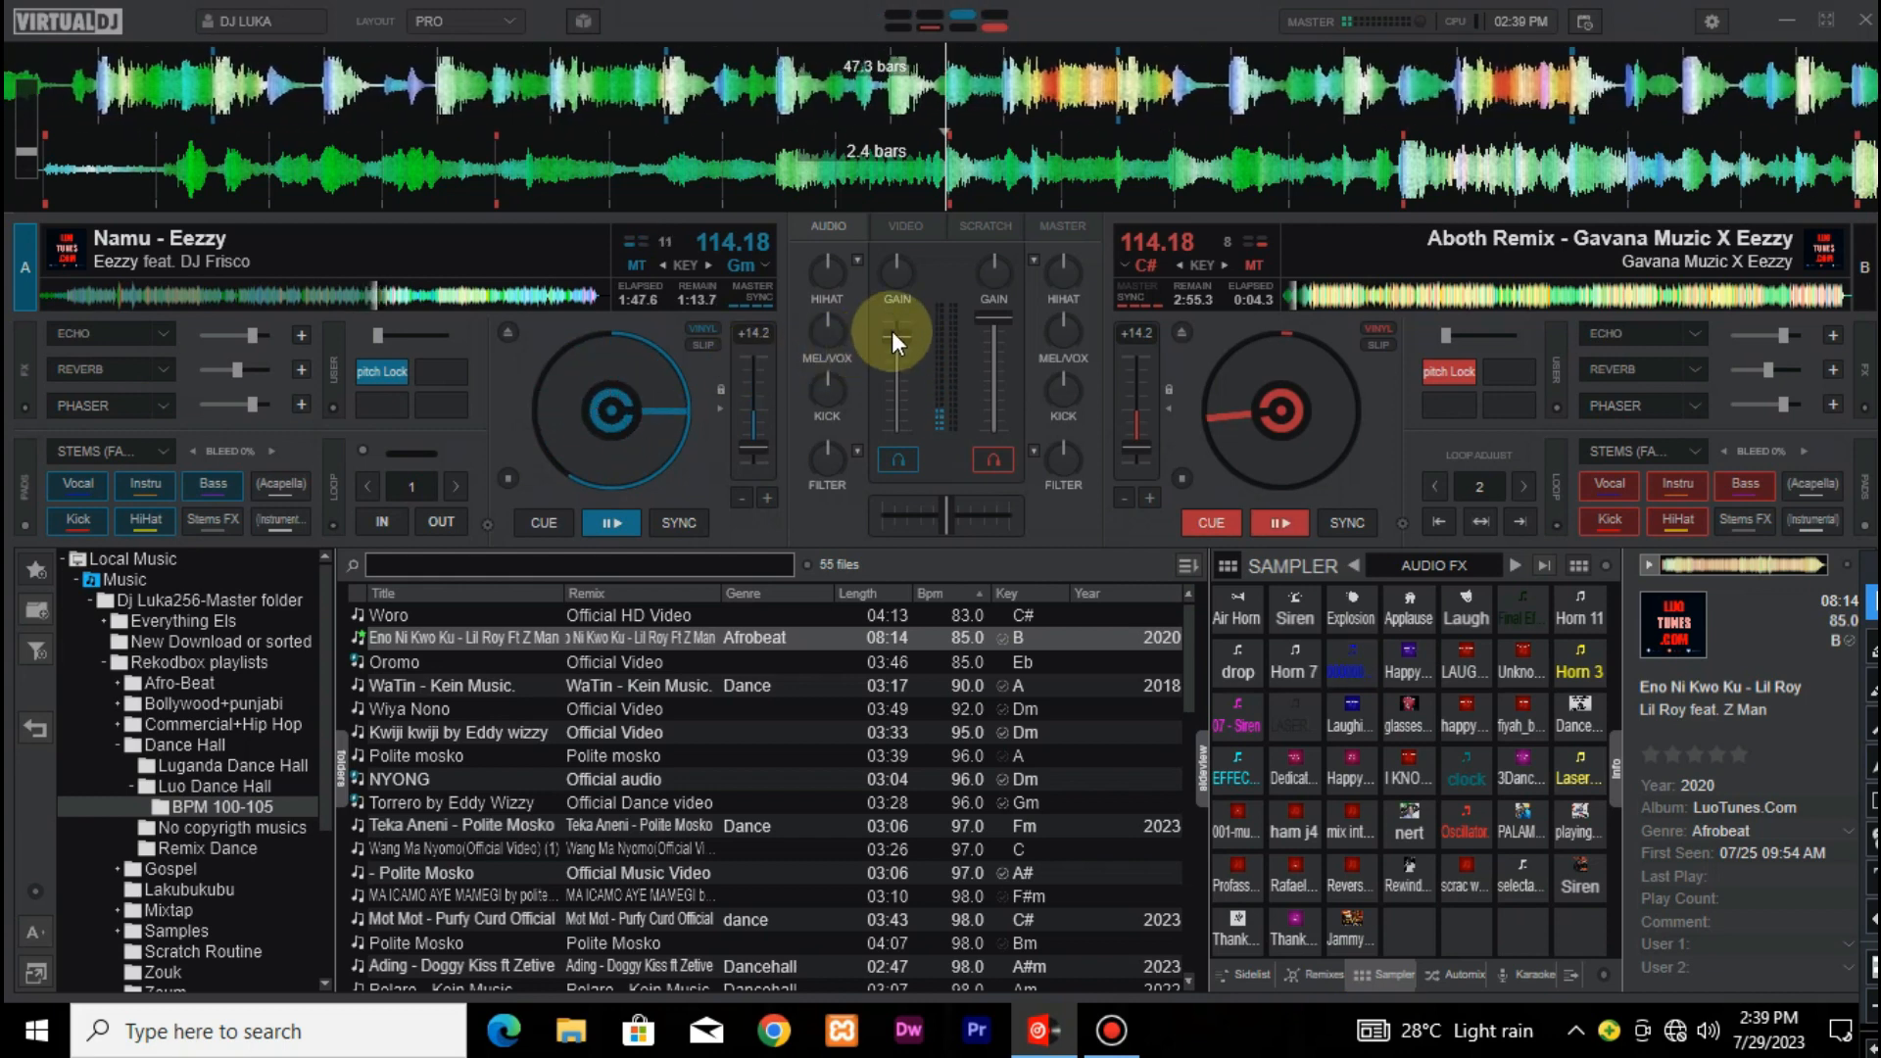
pyautogui.moveTo(891, 331); pyautogui.dragTo(892, 411)
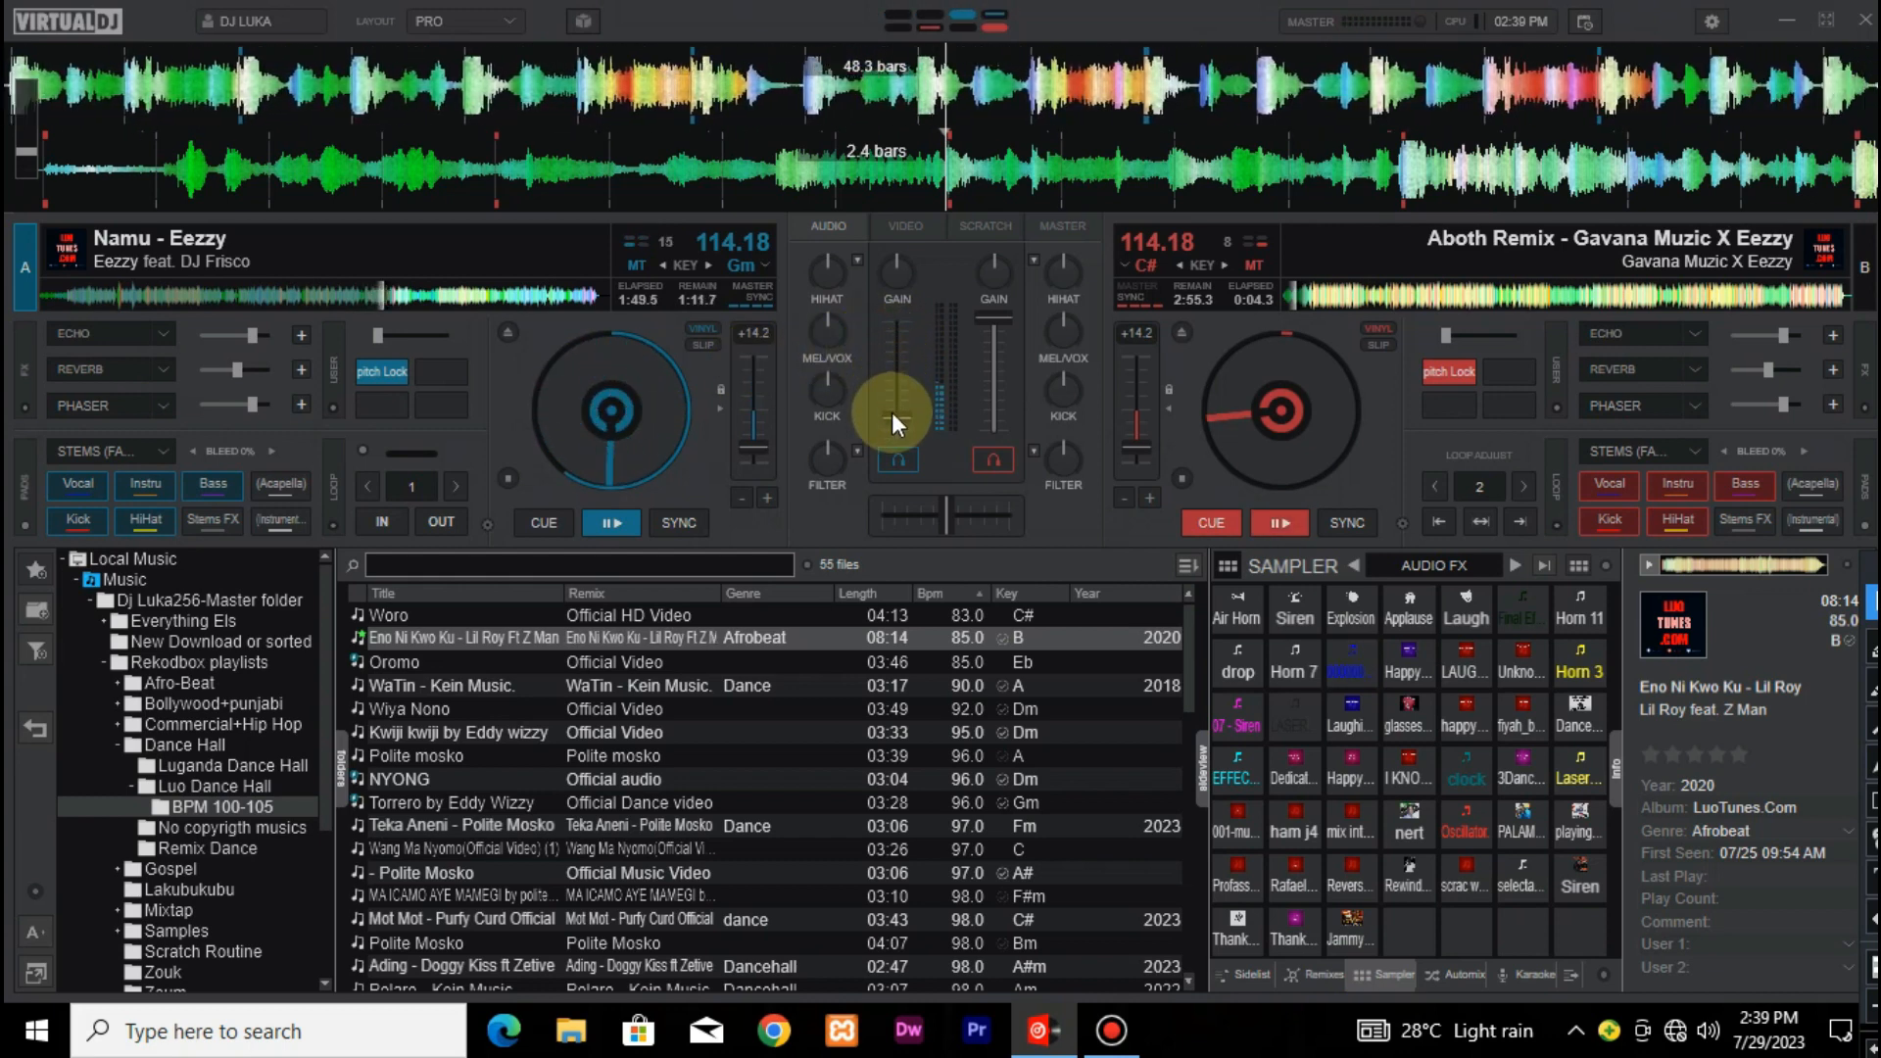
# View the key-change options for the tracks on deck A and deck B
pyautogui.click(764, 265)
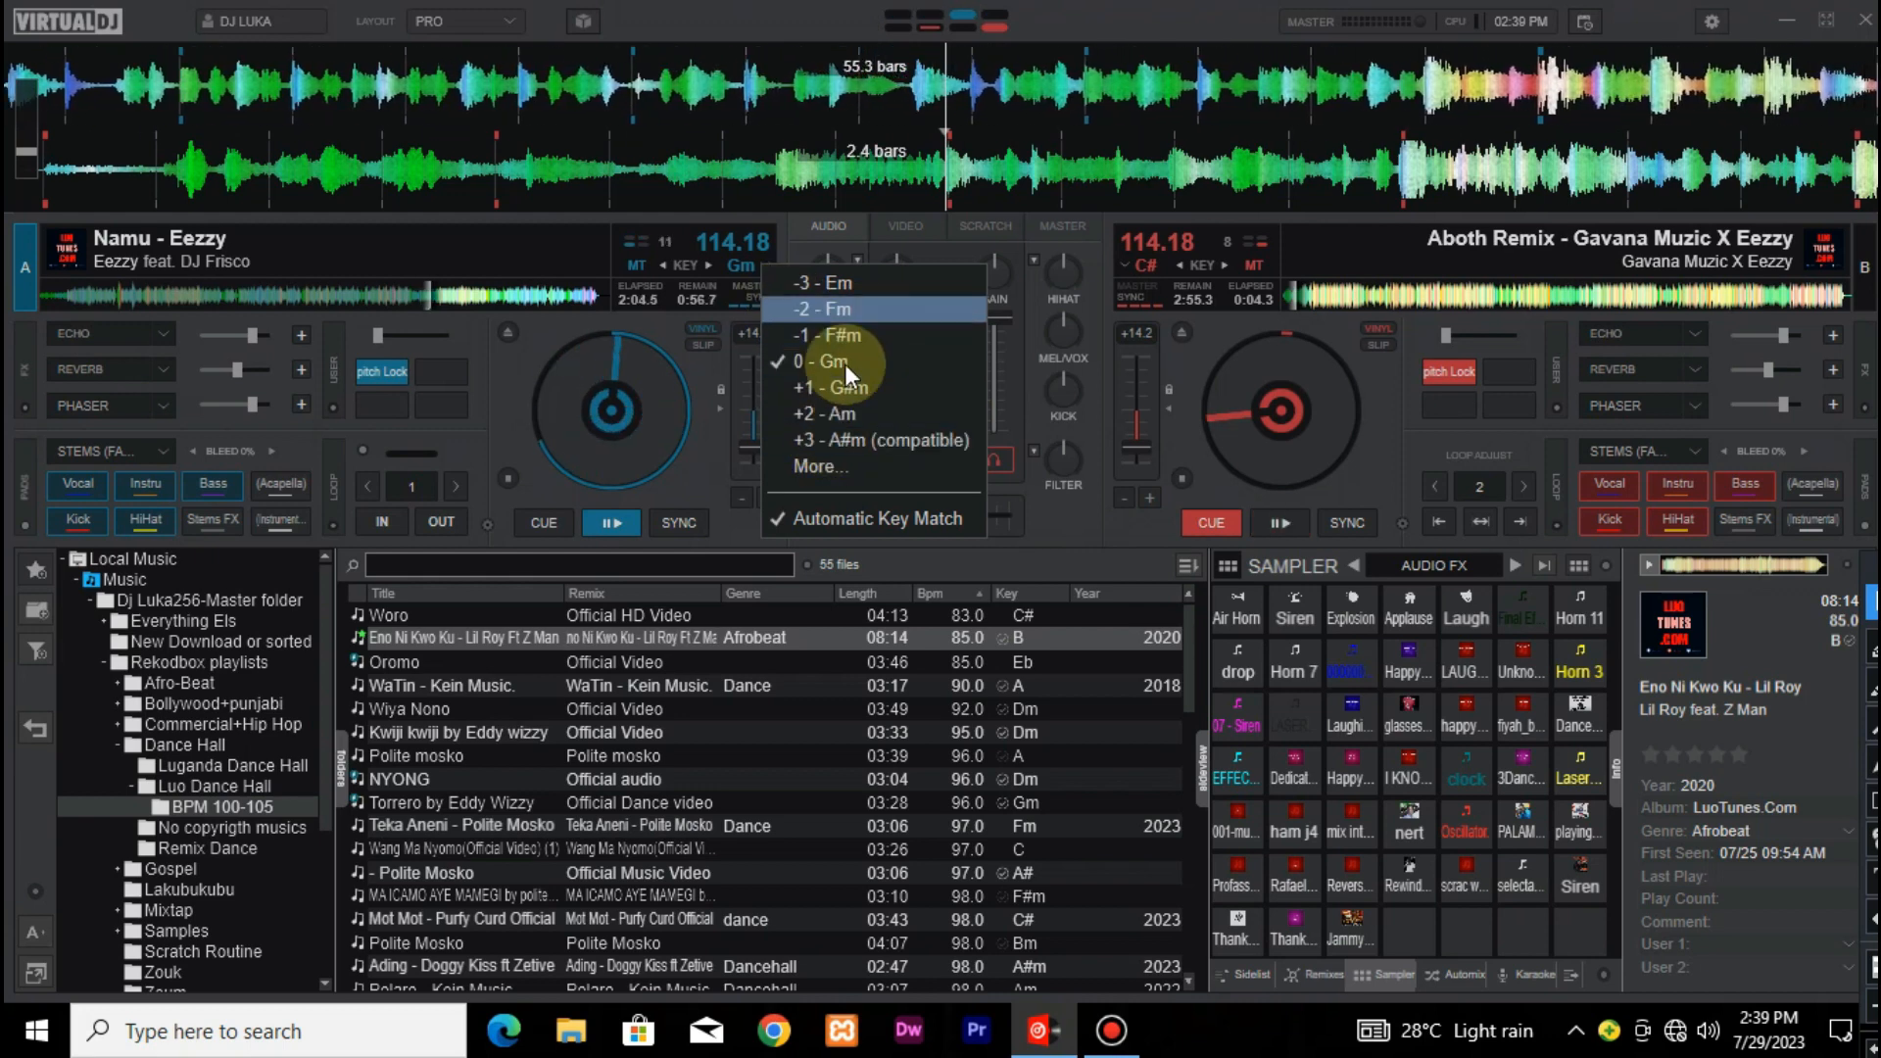
pyautogui.click(768, 247)
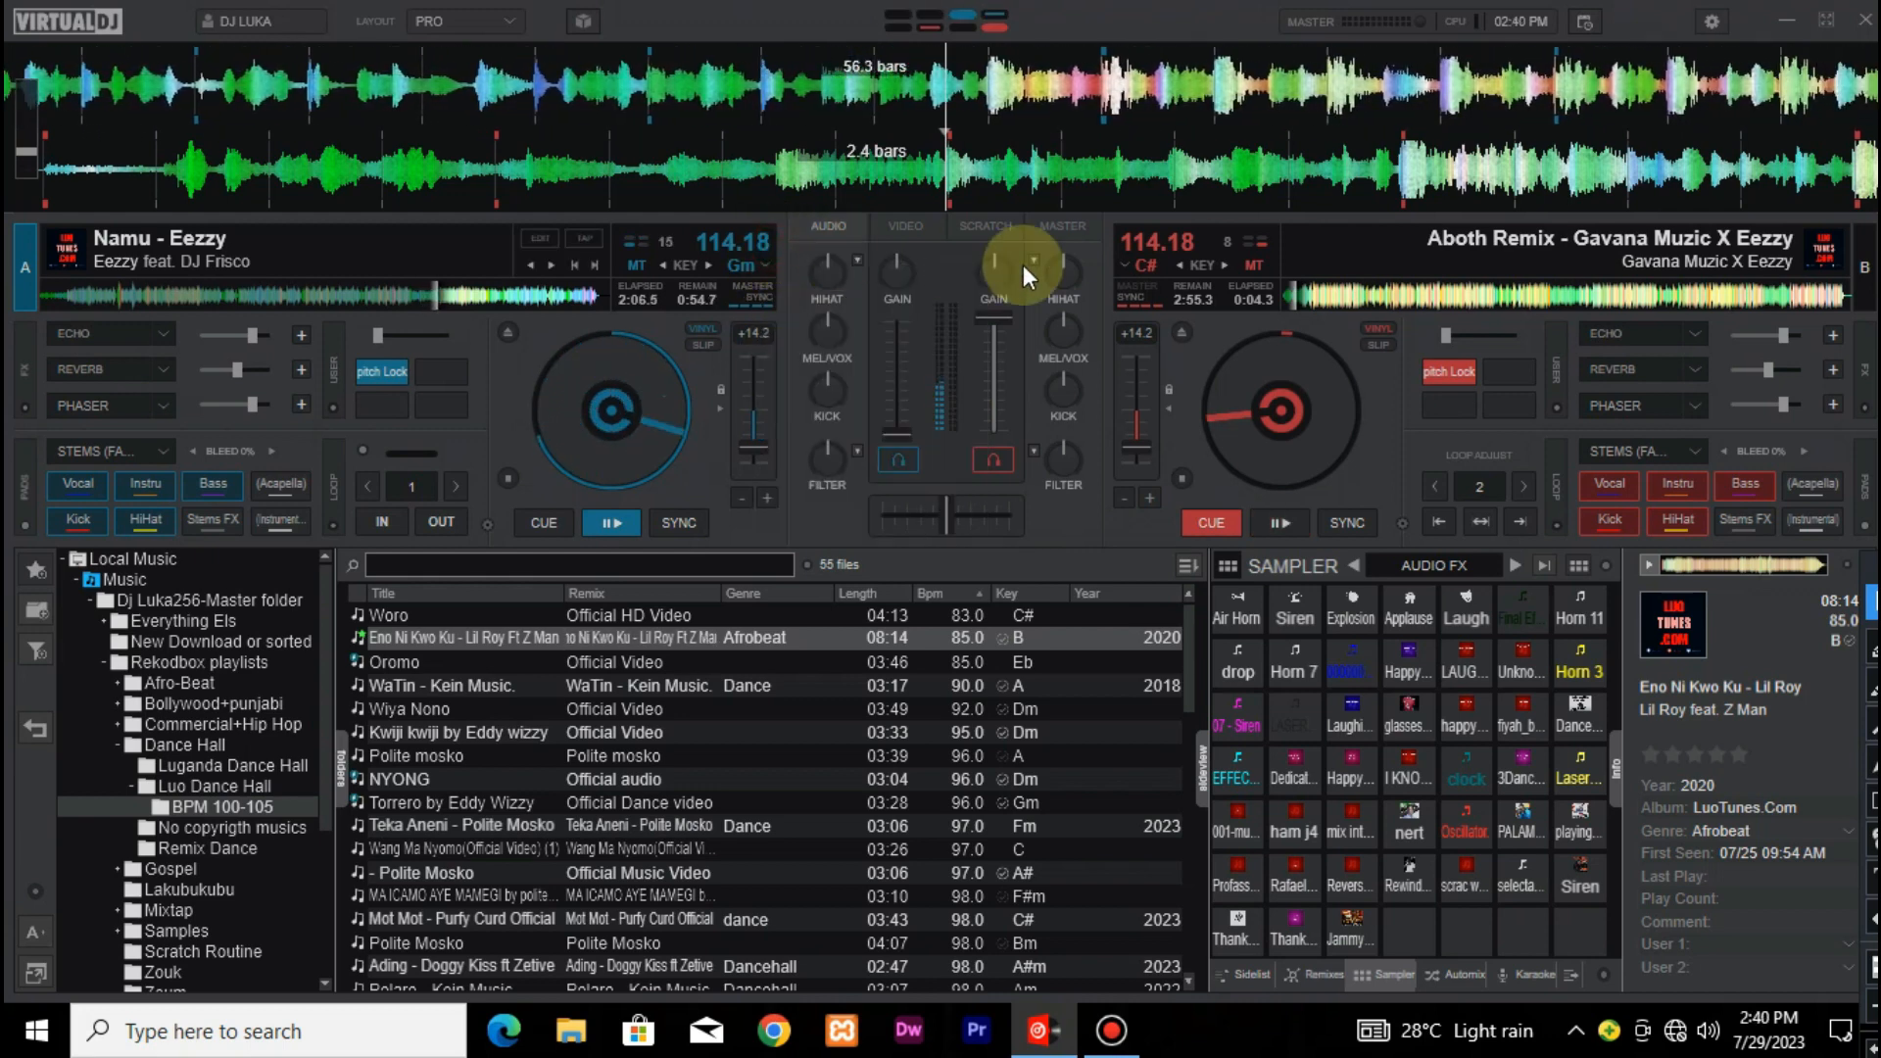
pyautogui.click(1125, 265)
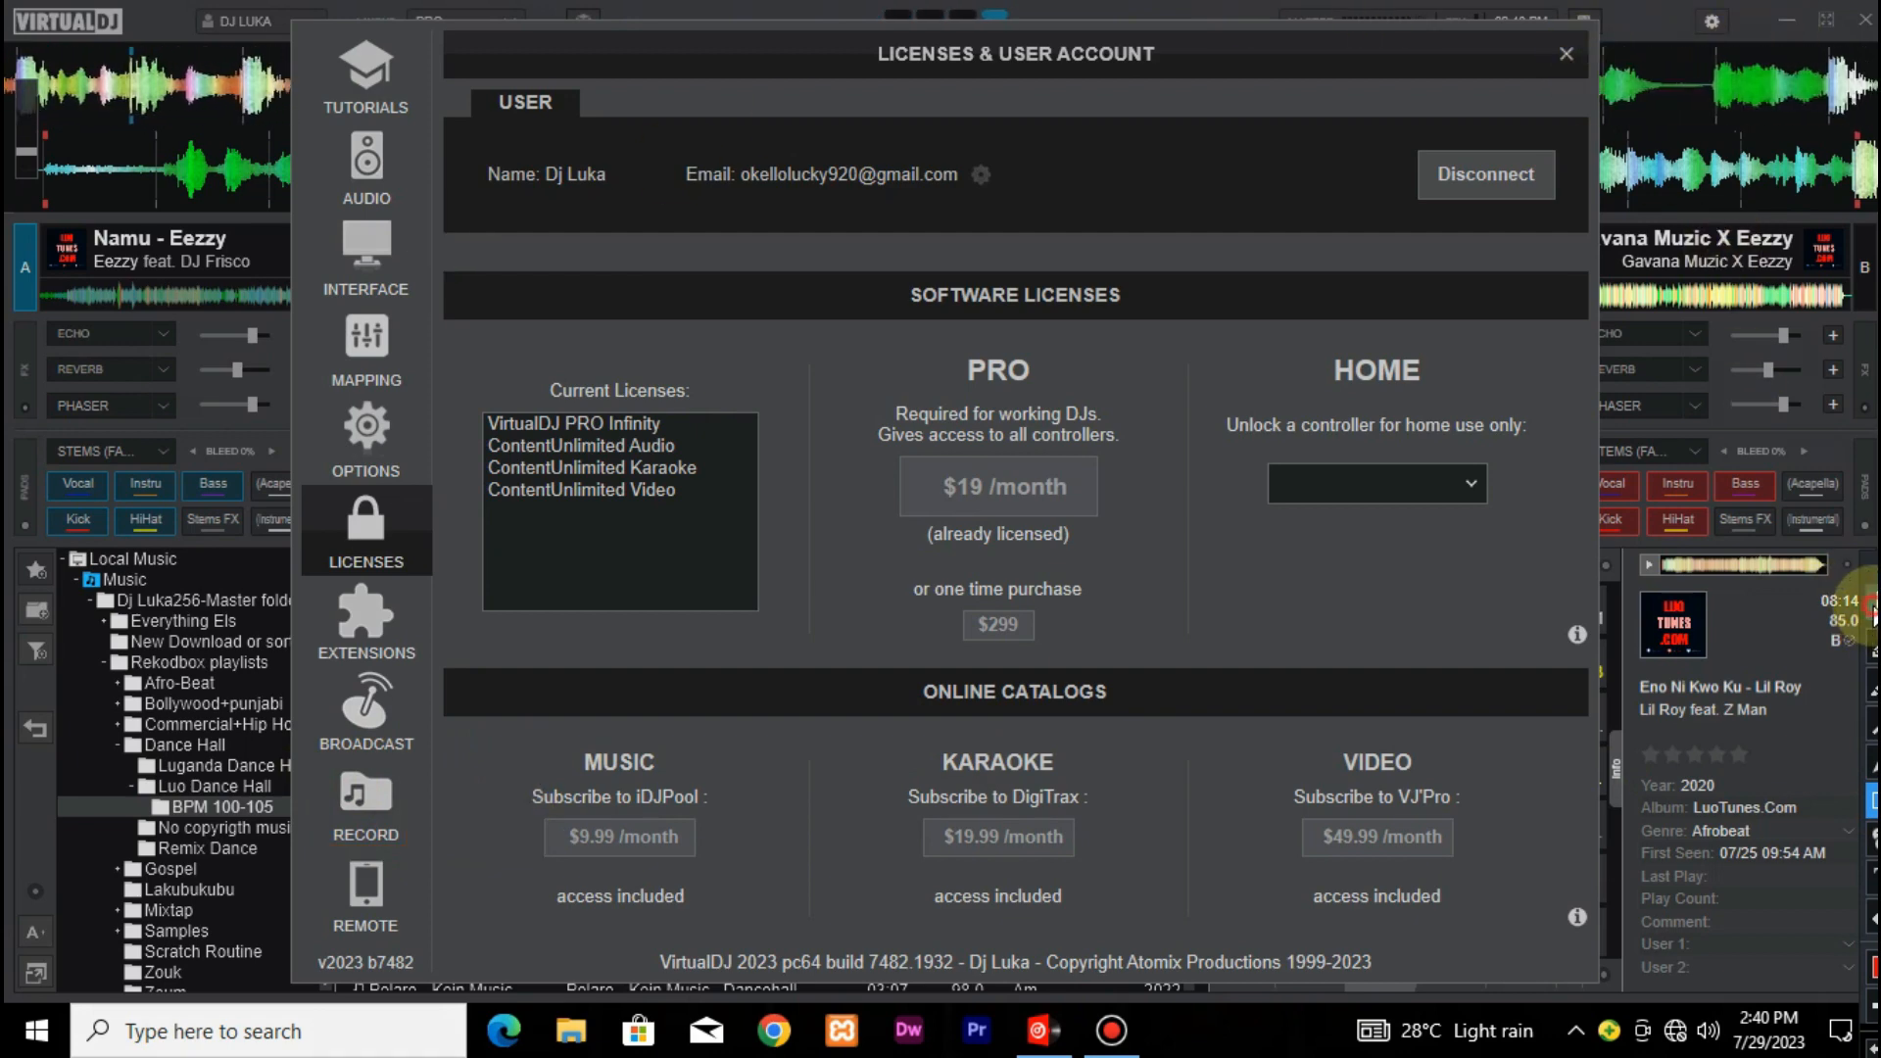
# Close the licenses and user account settings
pyautogui.click(1565, 58)
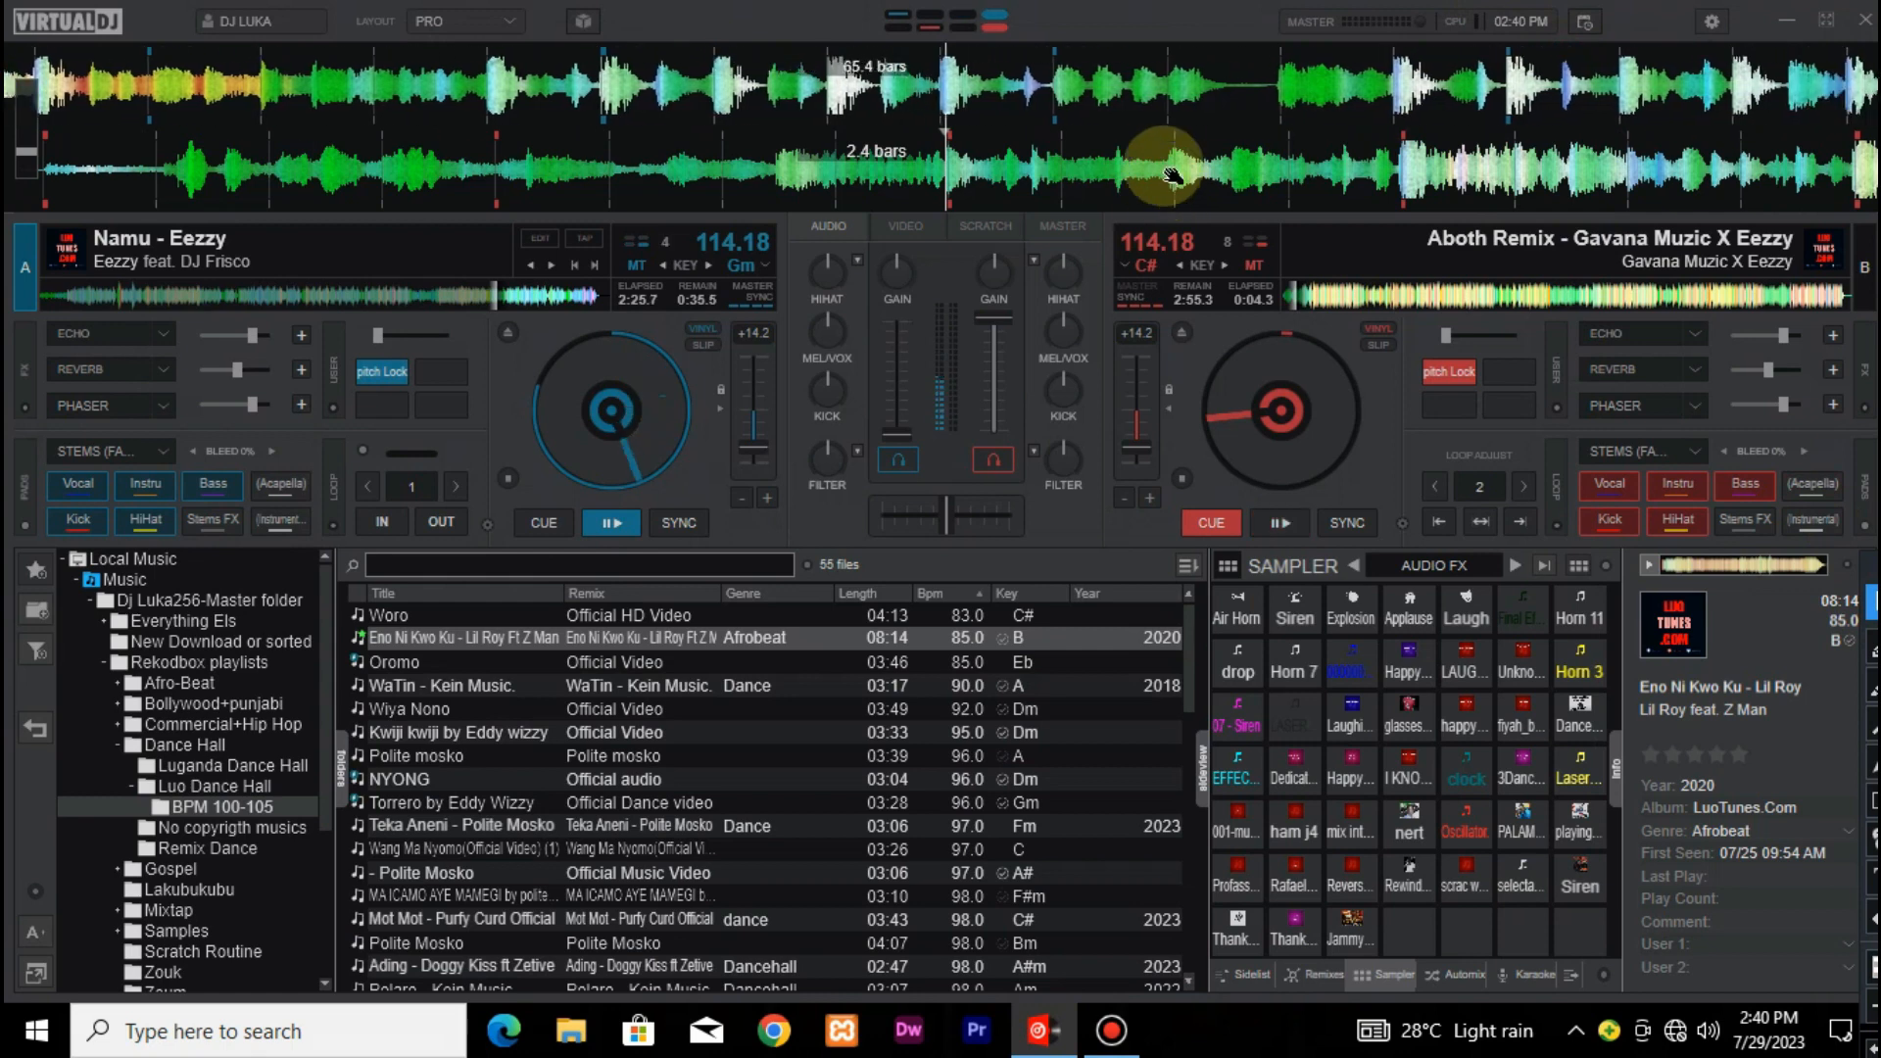